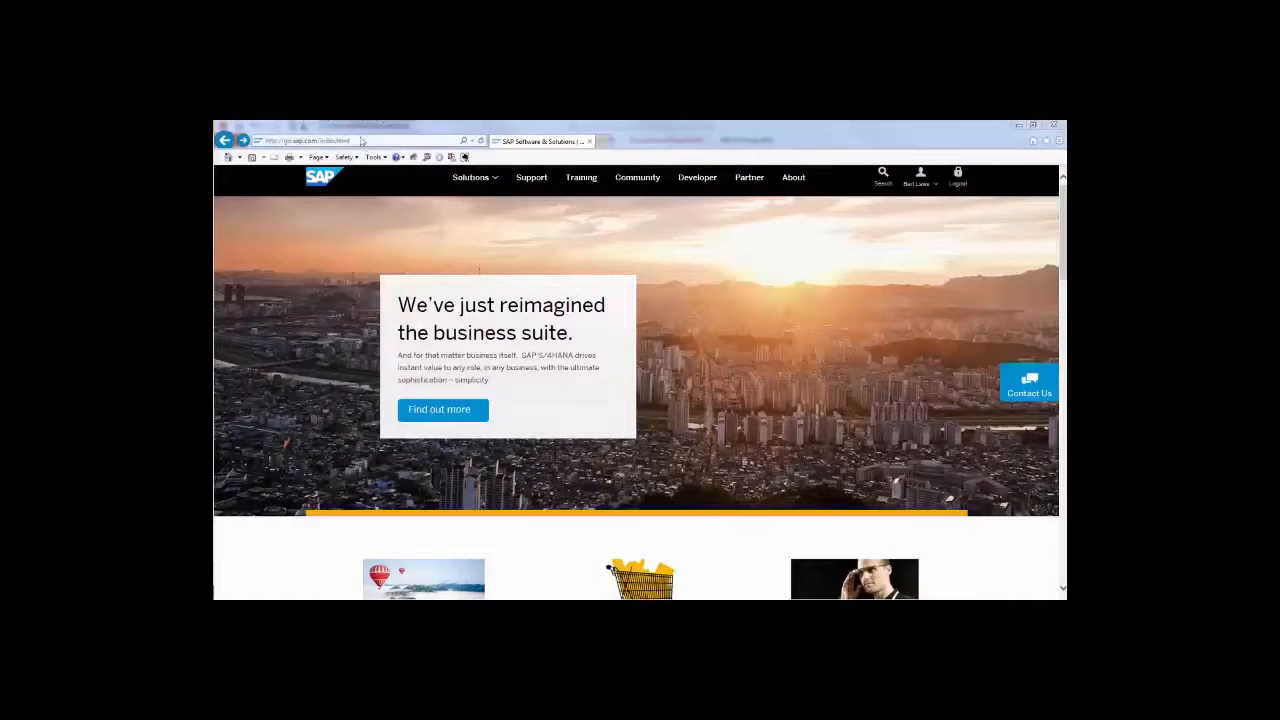
# Open the SAP Store website at store.sap.com.
pyautogui.click(362, 141)
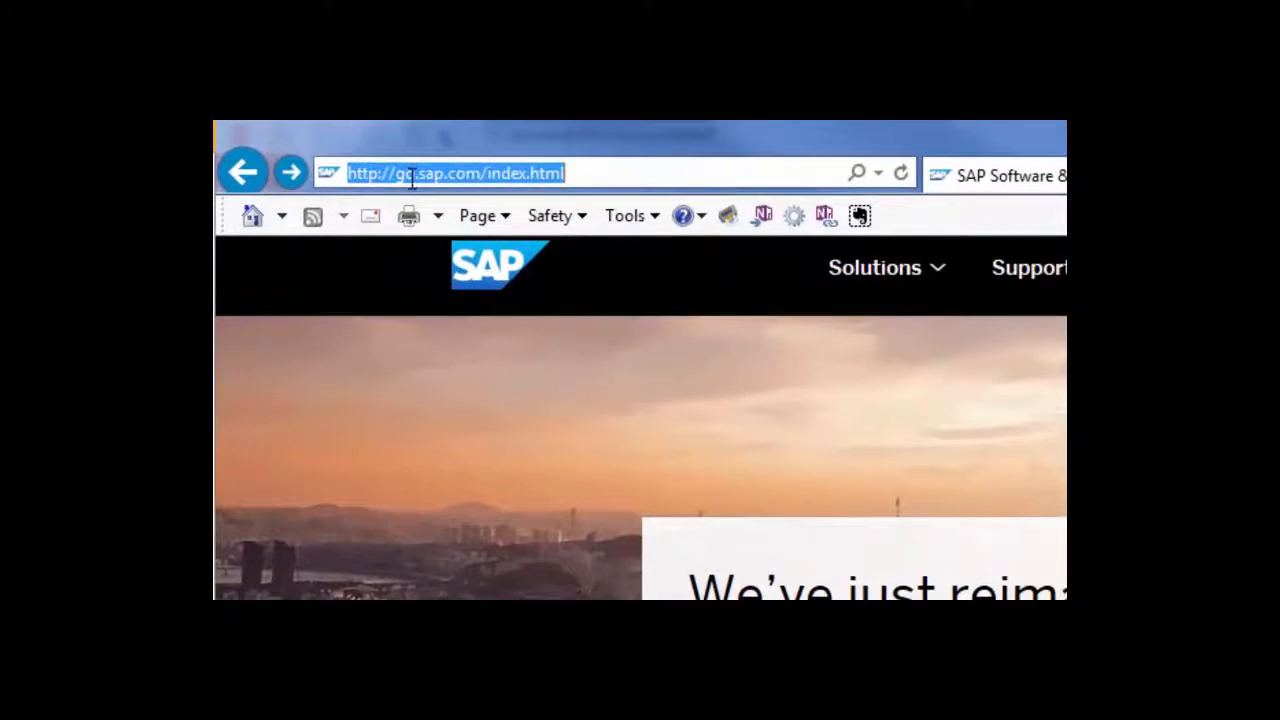
pyautogui.write('store.sap.com/')
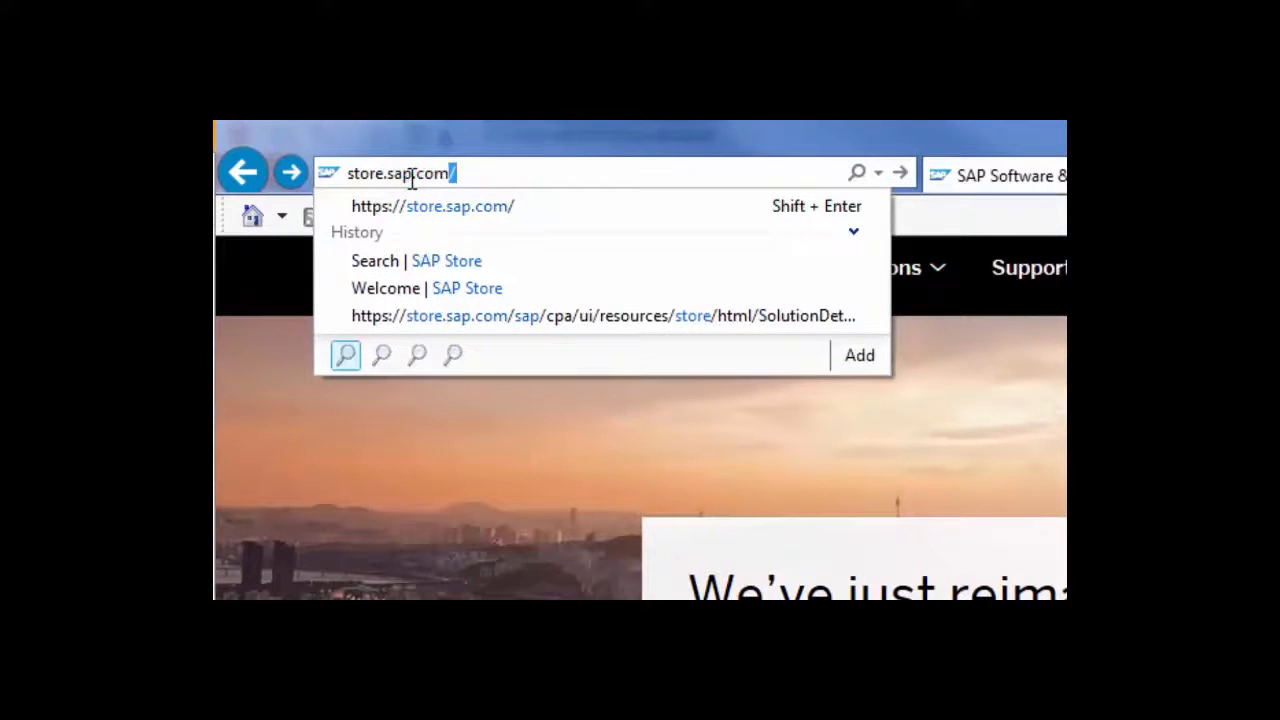
pyautogui.press('Return')
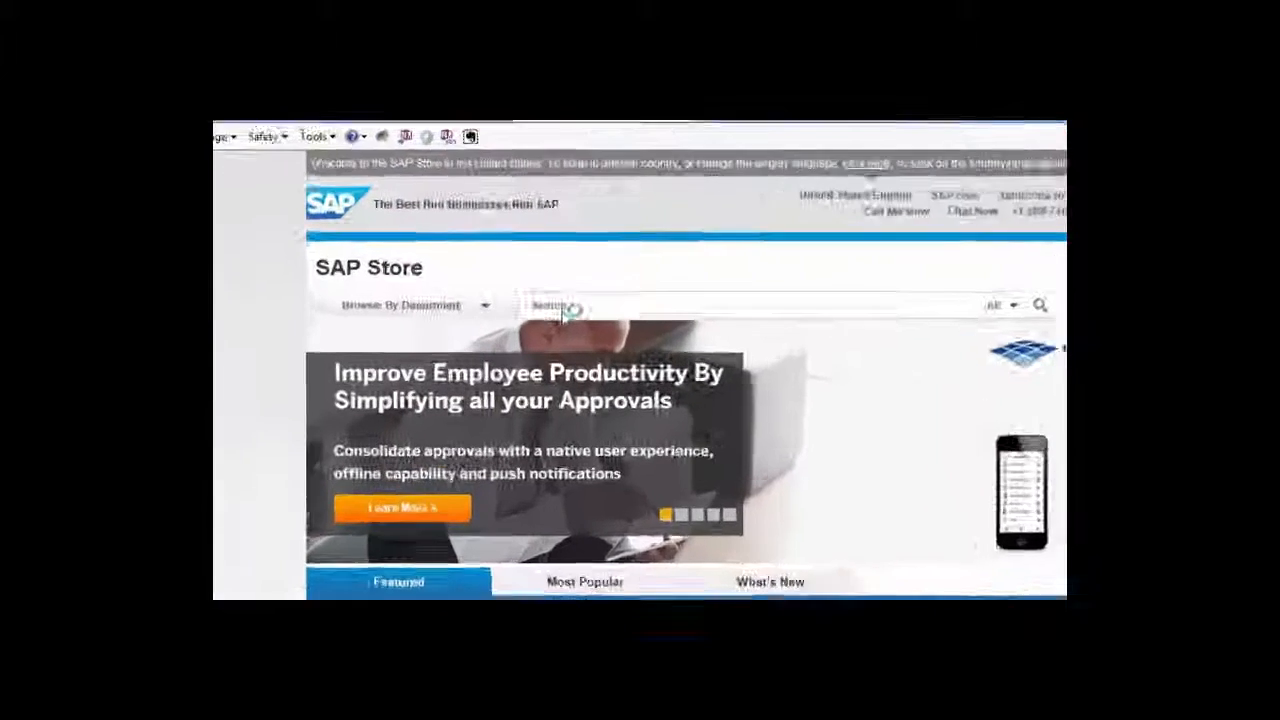
# Search the store for "SAP Access Control" and open the SAP Access Control Rapid Deployment Solution Appliance.
pyautogui.click(518, 256)
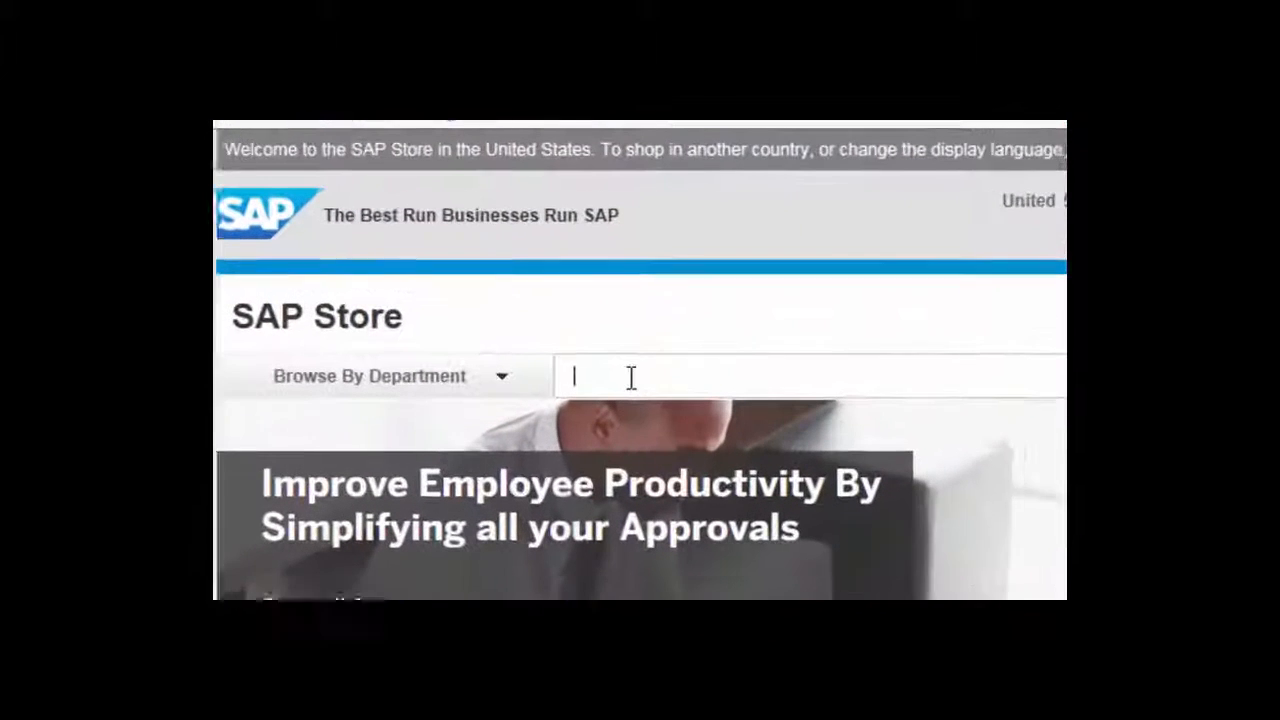
pyautogui.write('SAP')
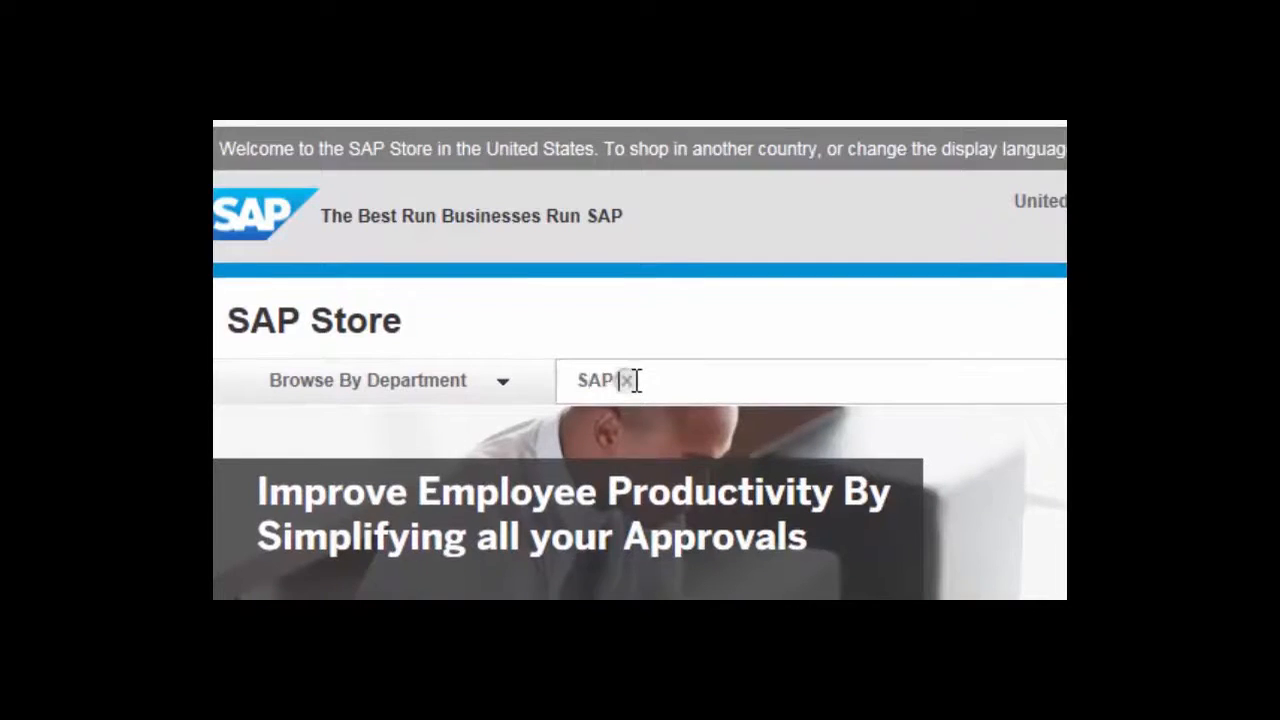
pyautogui.write(' Access Control')
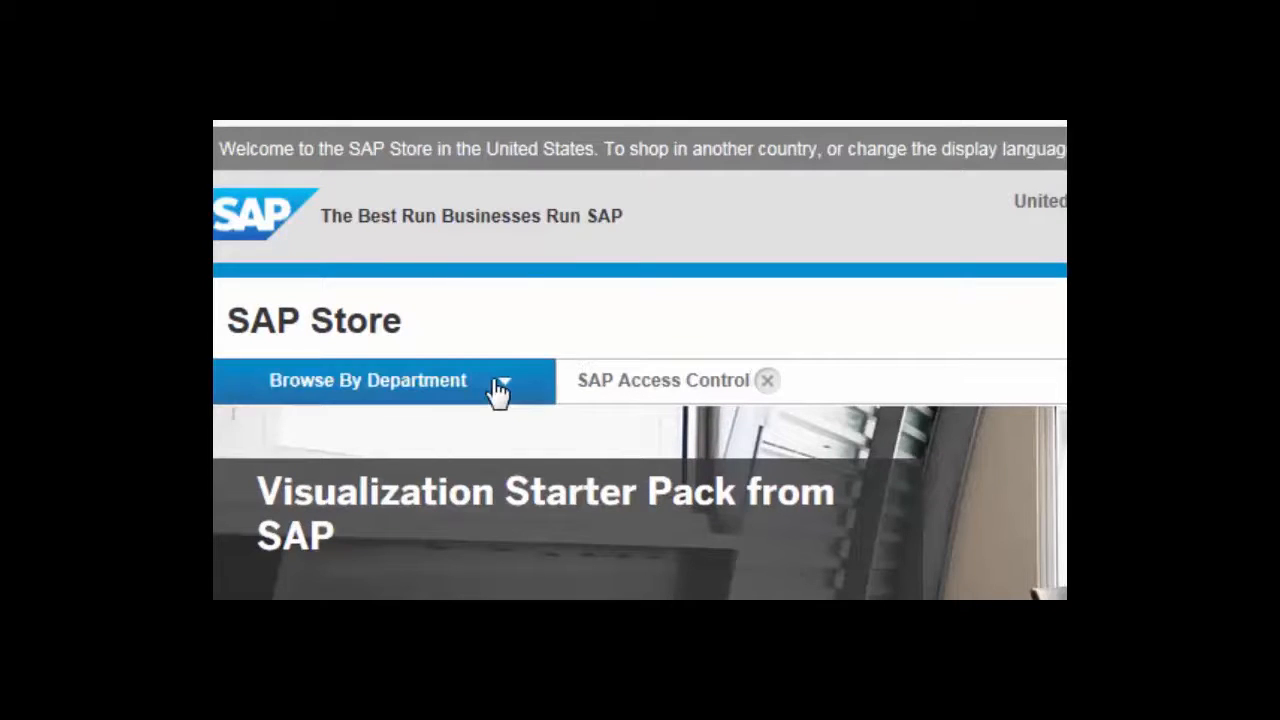
pyautogui.press('Return')
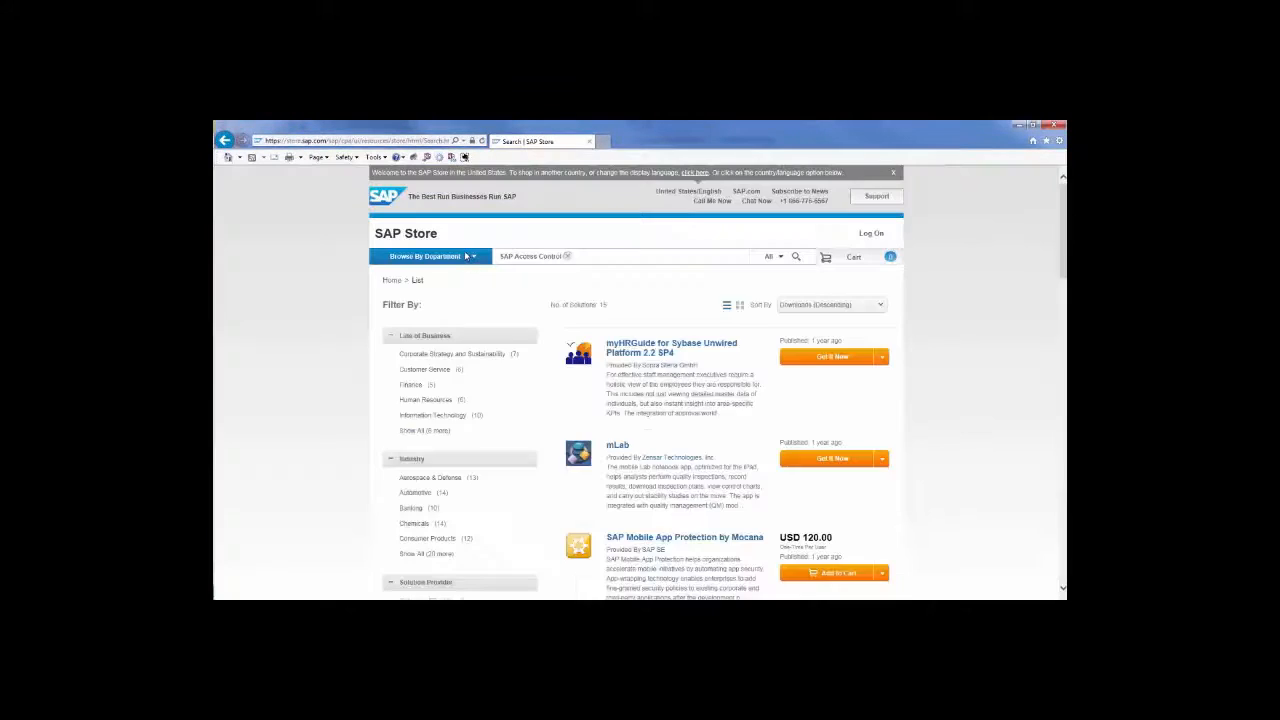
pyautogui.scroll(-5, 600, 400)
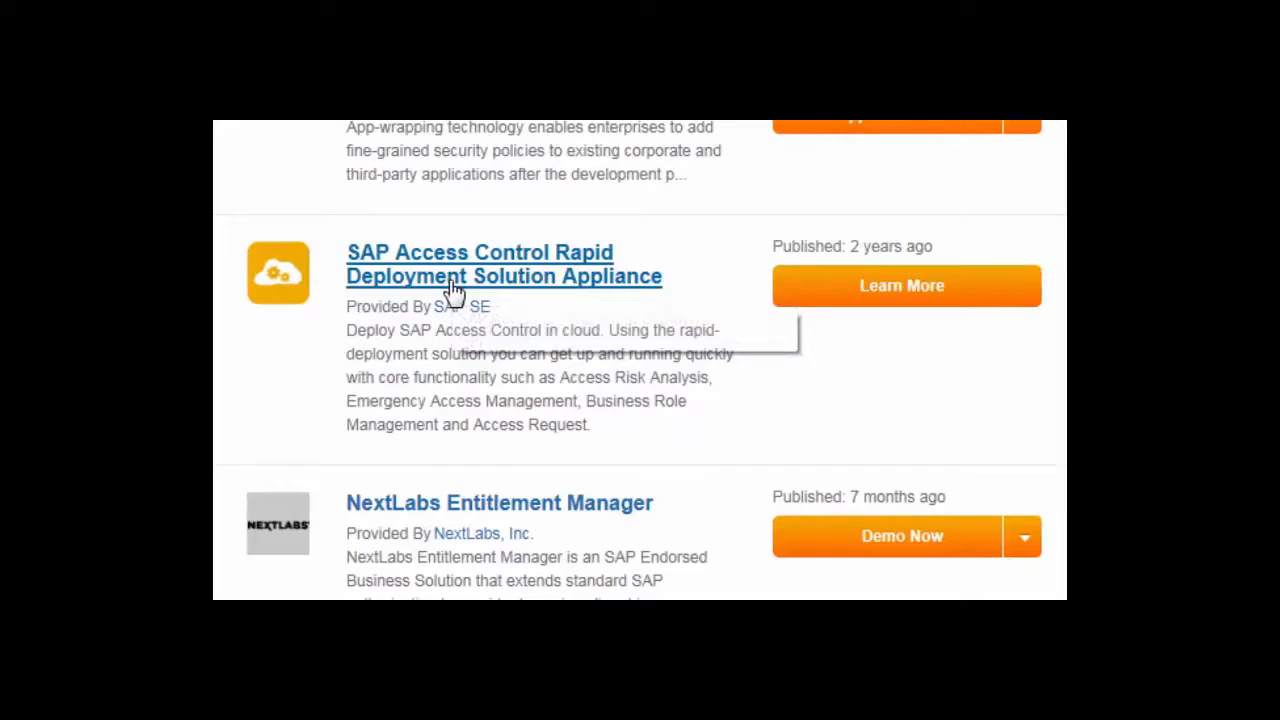
pyautogui.click(452, 288)
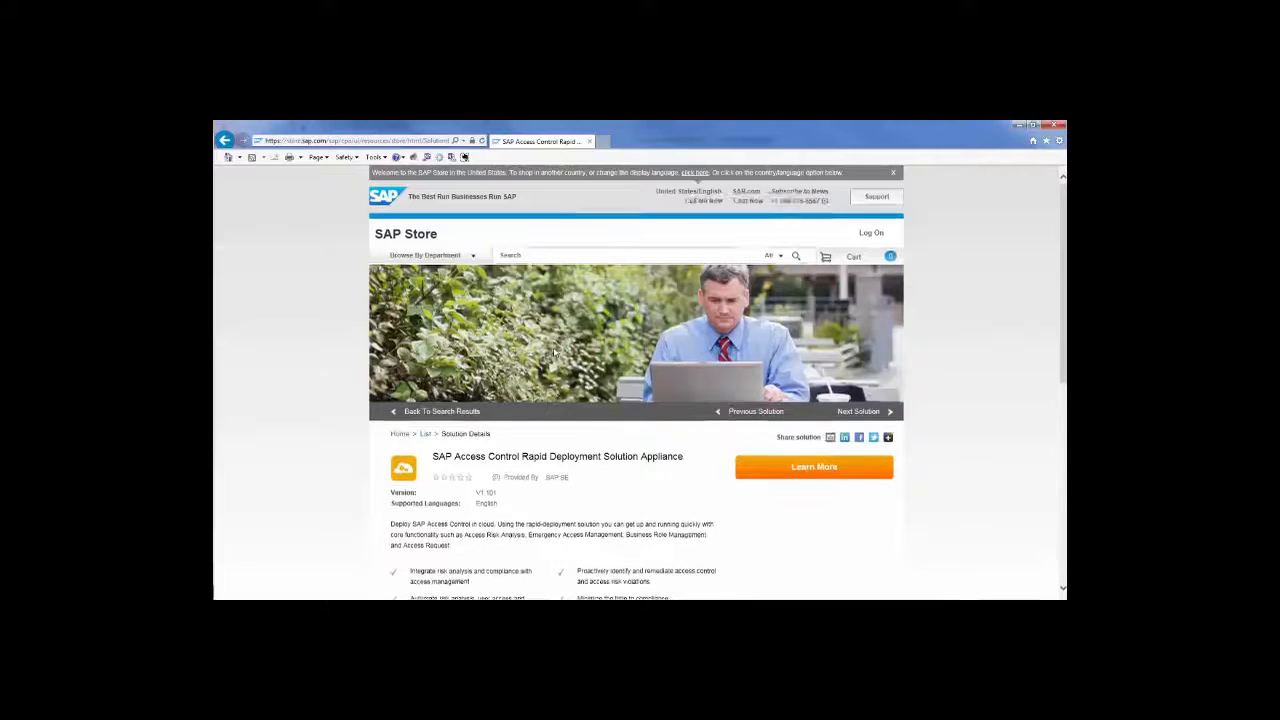
# Read the appliance's full description, including its key features, prerequisites and steps, and open its Learn More link.
pyautogui.scroll(-3, 554, 350)
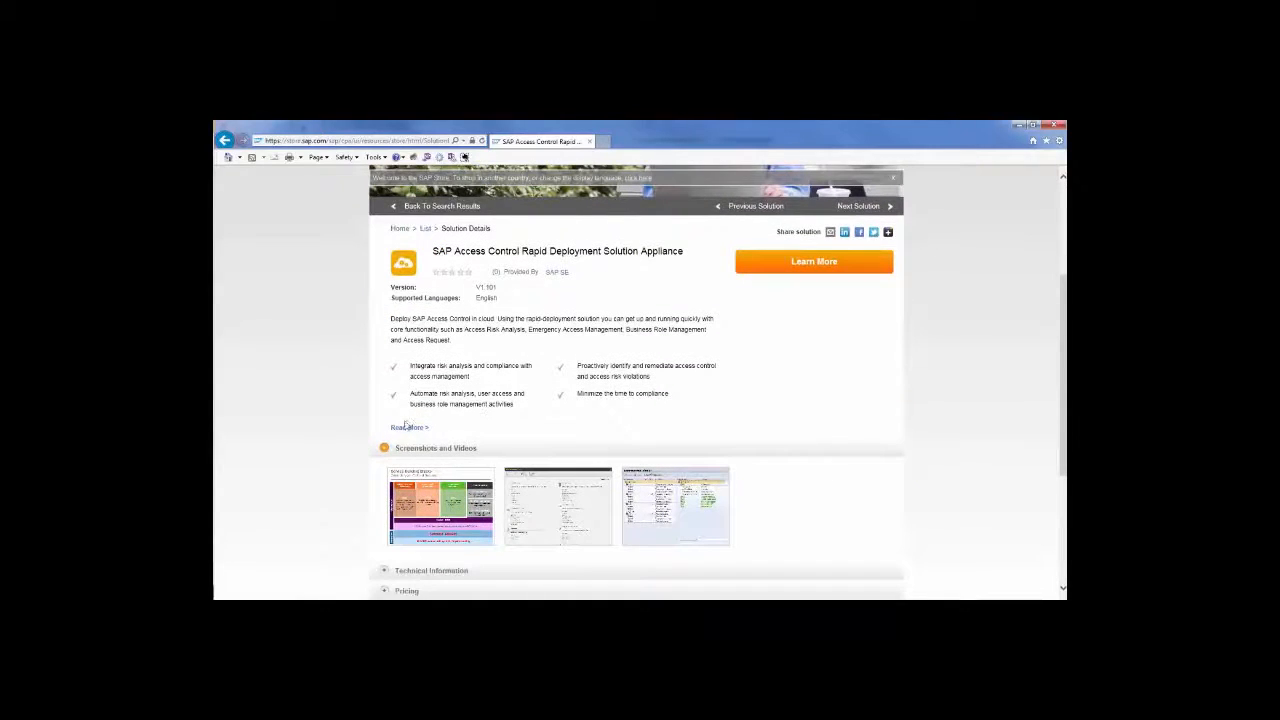
pyautogui.click(407, 426)
pyautogui.scroll(-1, 468, 392)
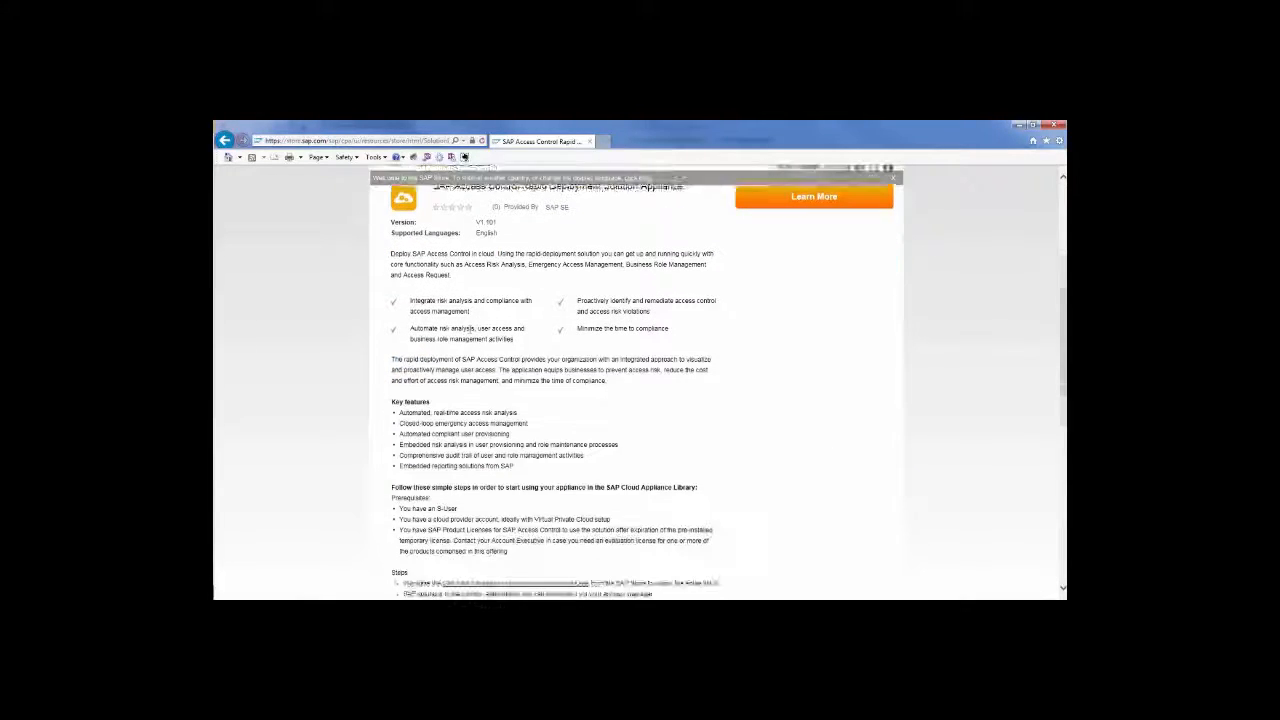
pyautogui.scroll(-1, 470, 398)
pyautogui.scroll(-1, 469, 398)
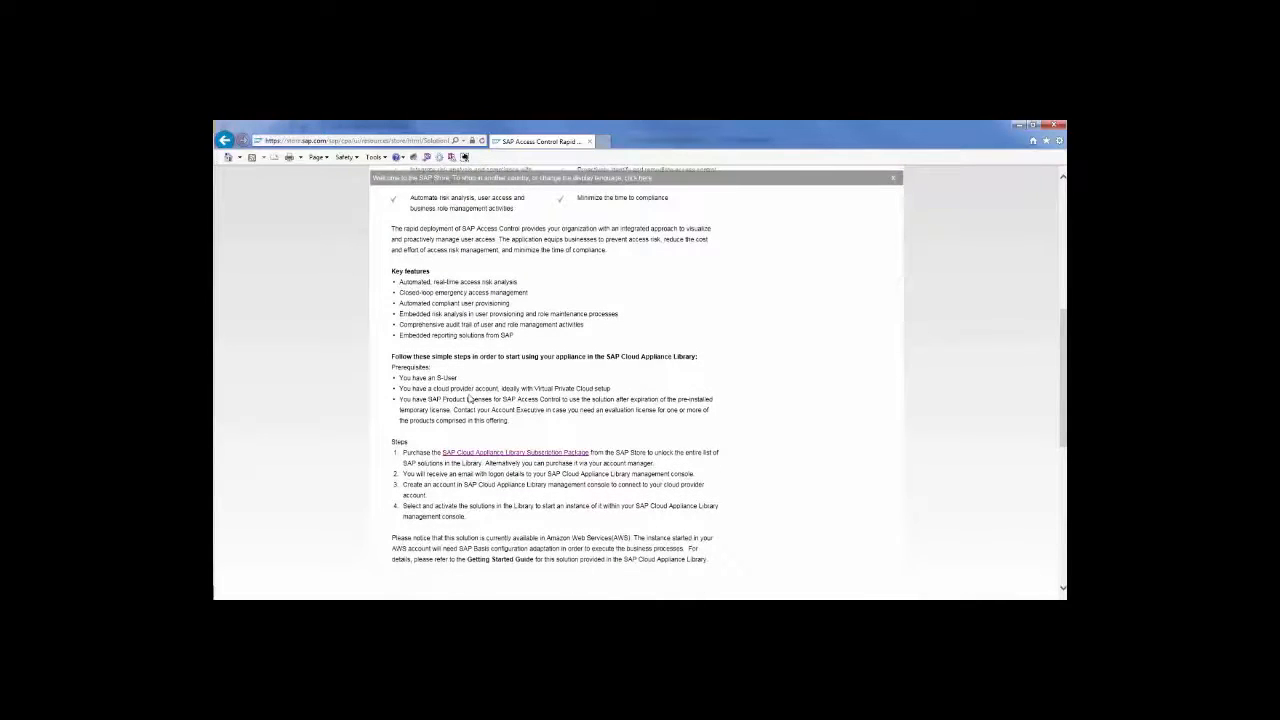
pyautogui.scroll(-2, 469, 398)
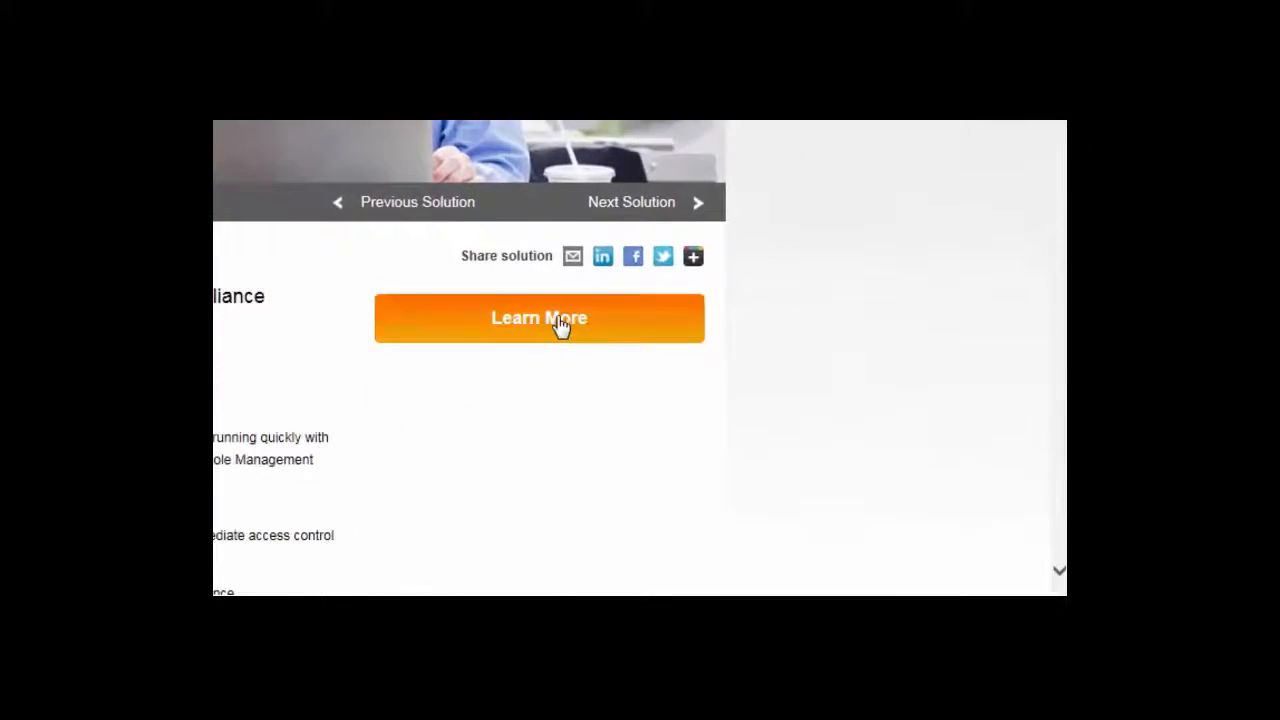
pyautogui.click(559, 320)
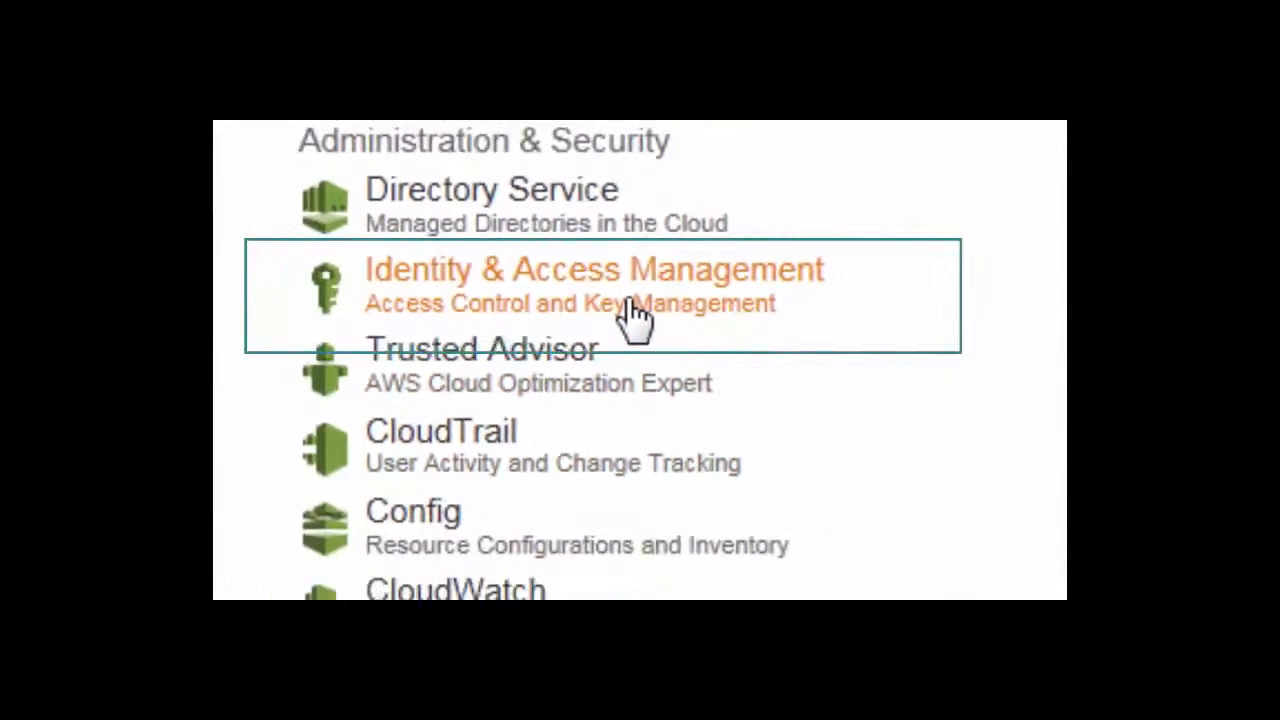
# In AWS Identity & Access Management, open the CALGRP_AFL group and review its users and permissions.
pyautogui.click(633, 312)
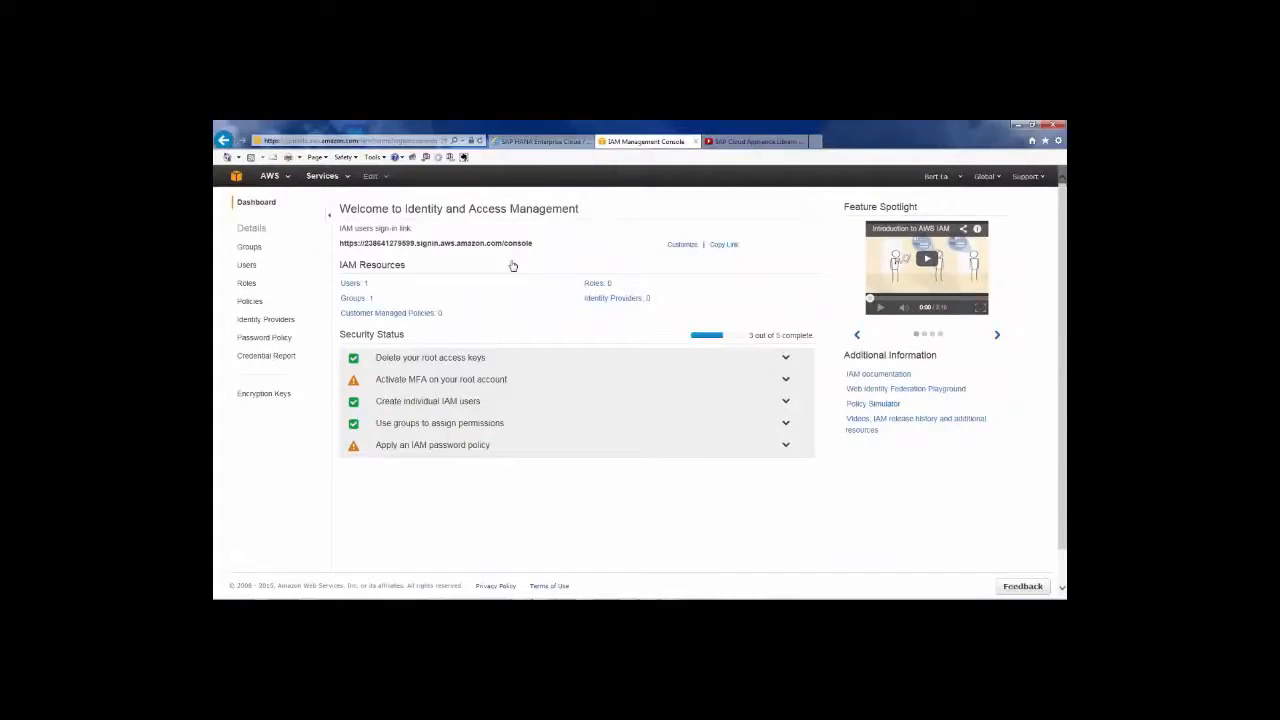
pyautogui.click(251, 247)
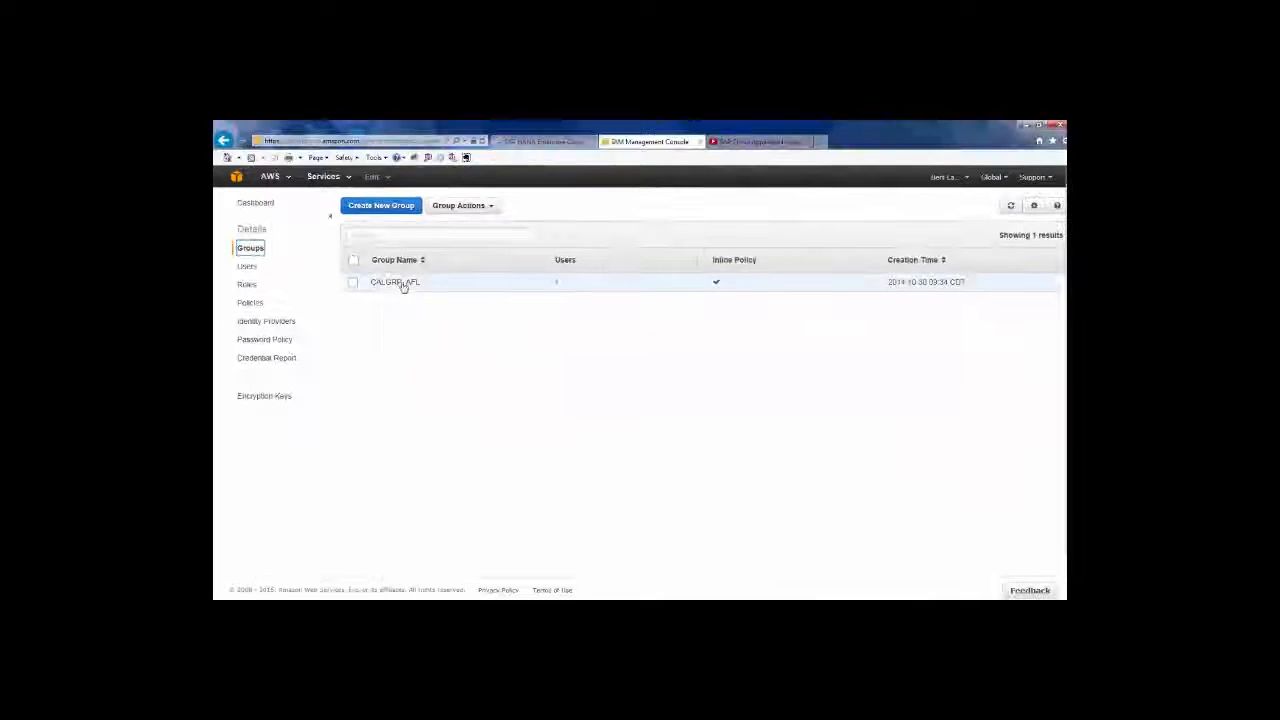
pyautogui.click(403, 285)
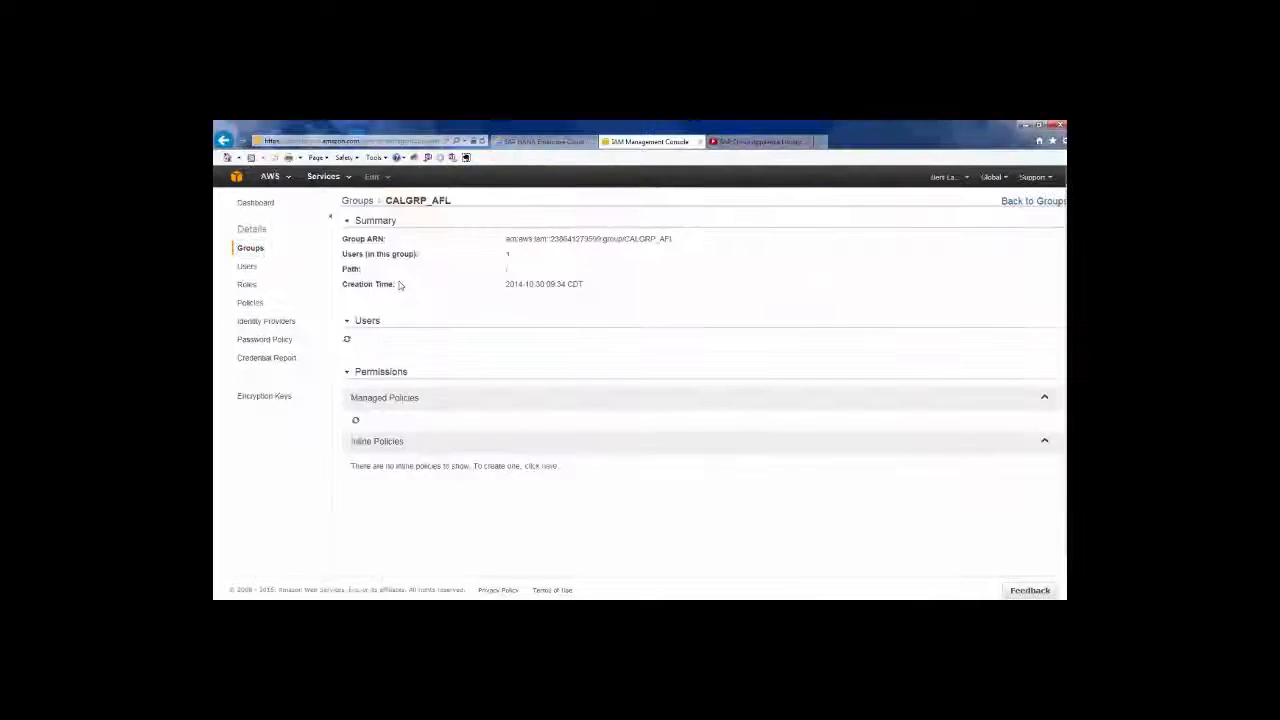
pyautogui.scroll(-3, 449, 356)
pyautogui.scroll(-1, 449, 356)
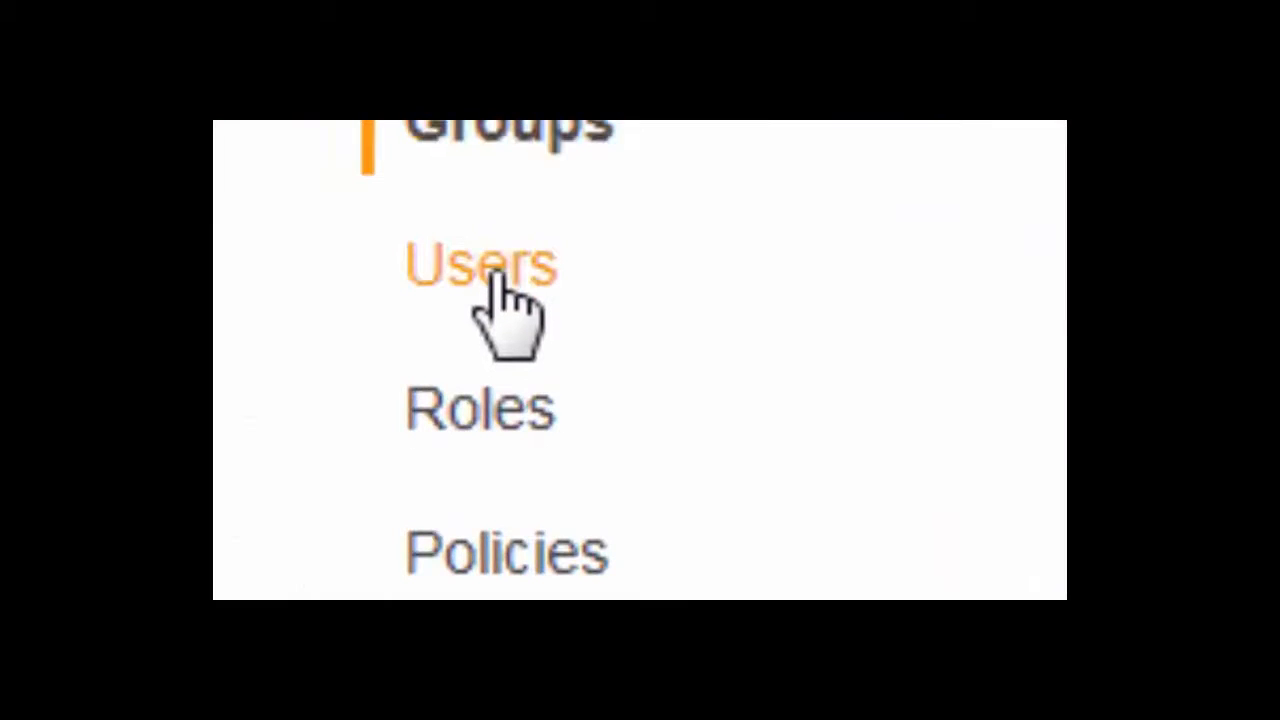
# Open the IAM user CALUSER-AFL and review its group membership, permissions and remaining details.
pyautogui.click(496, 270)
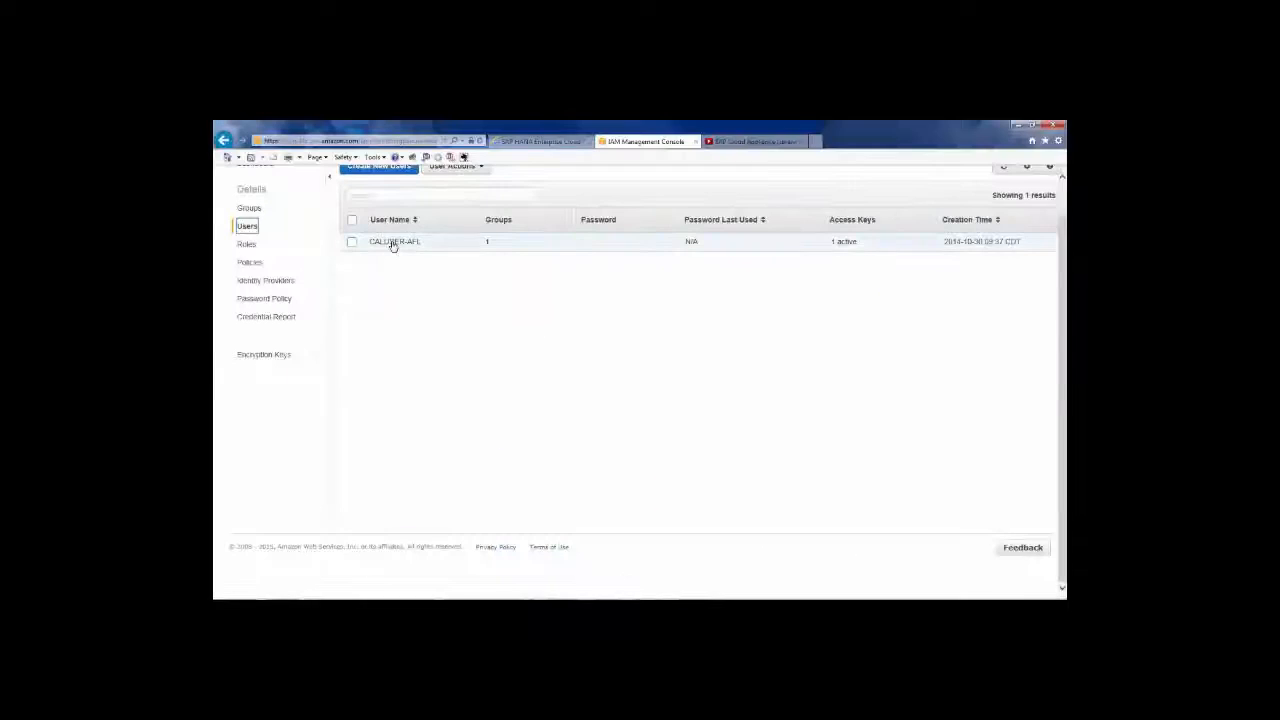
pyautogui.click(391, 241)
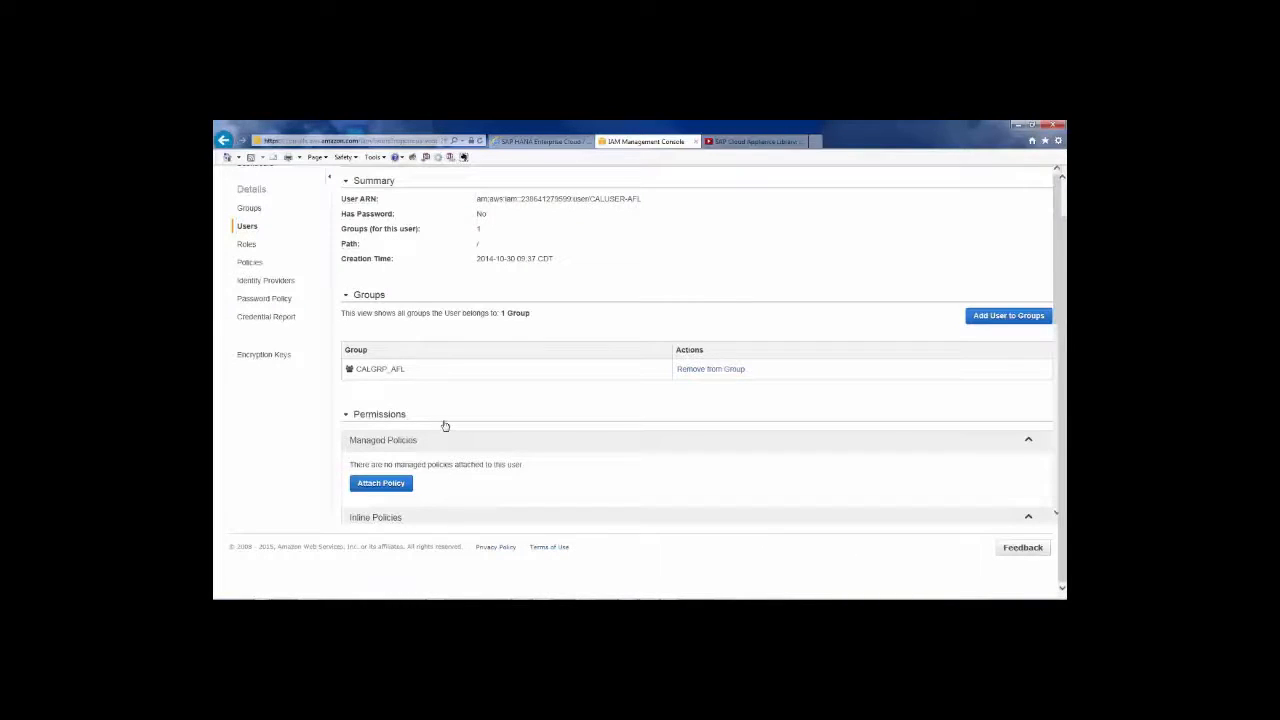
pyautogui.scroll(-6, 441, 433)
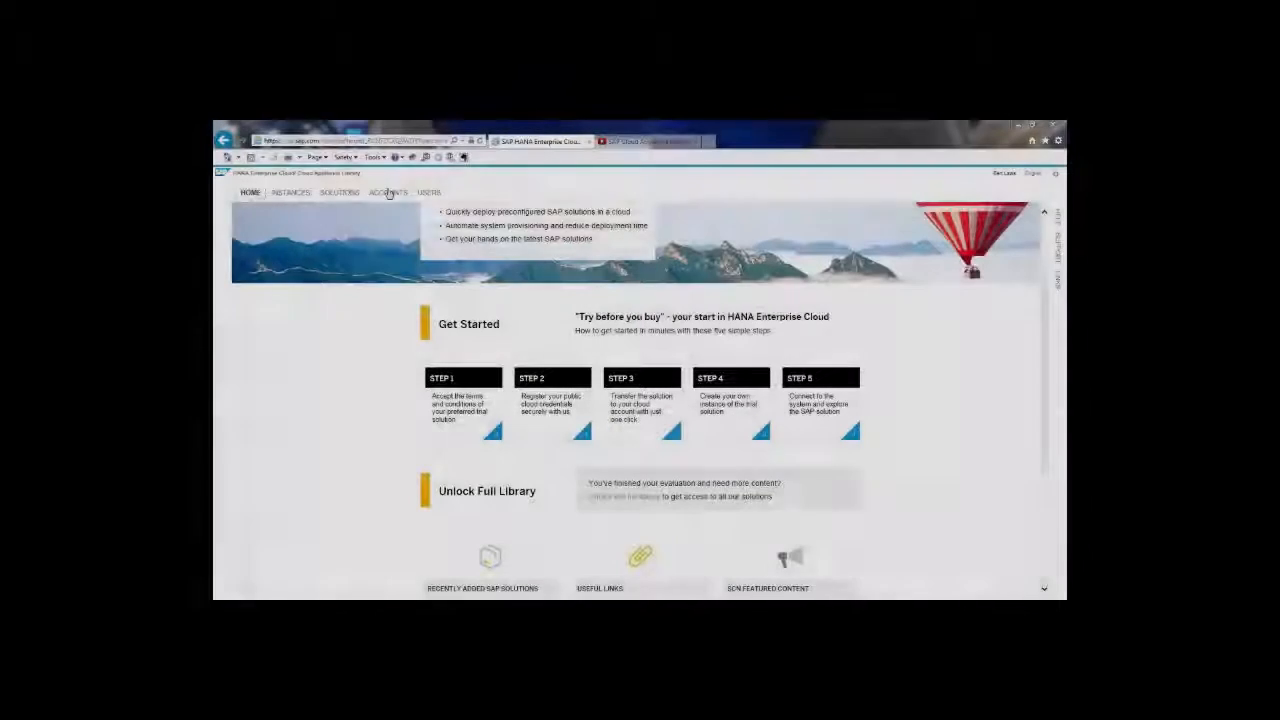
# In the SAP Cloud Appliance Library, view the registered cloud accounts and the list of available solutions.
pyautogui.click(398, 192)
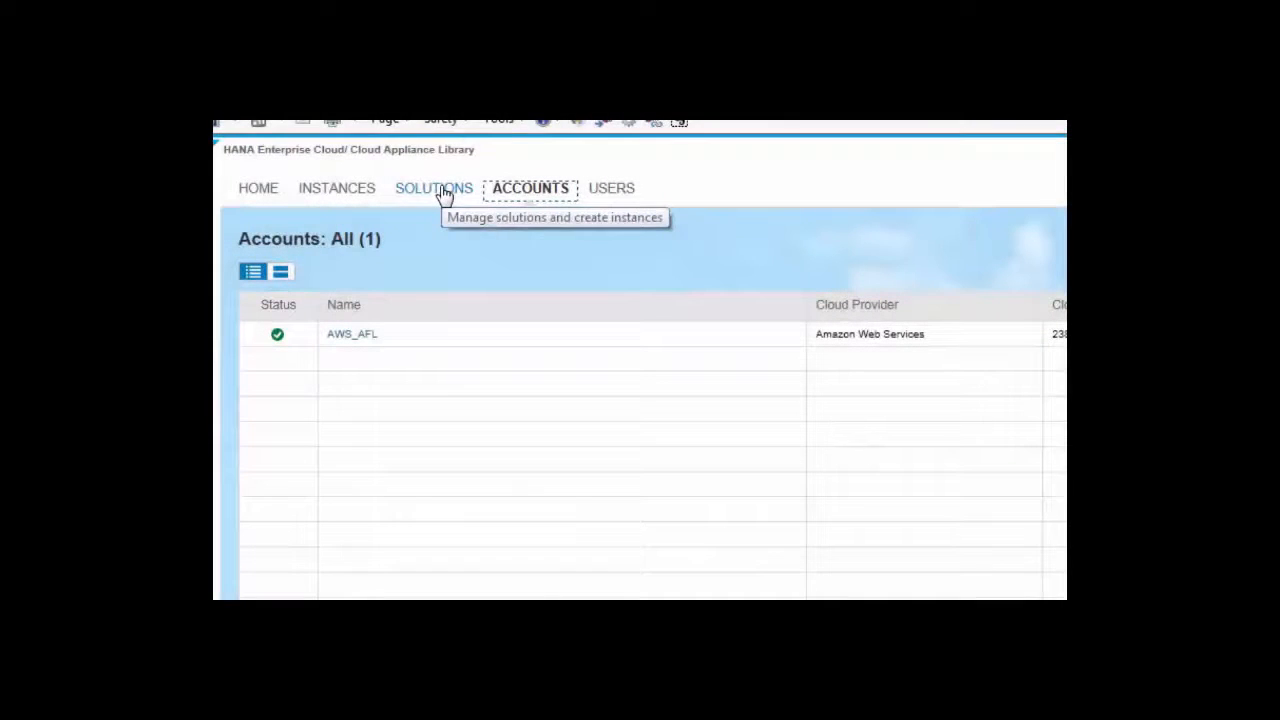
pyautogui.click(441, 191)
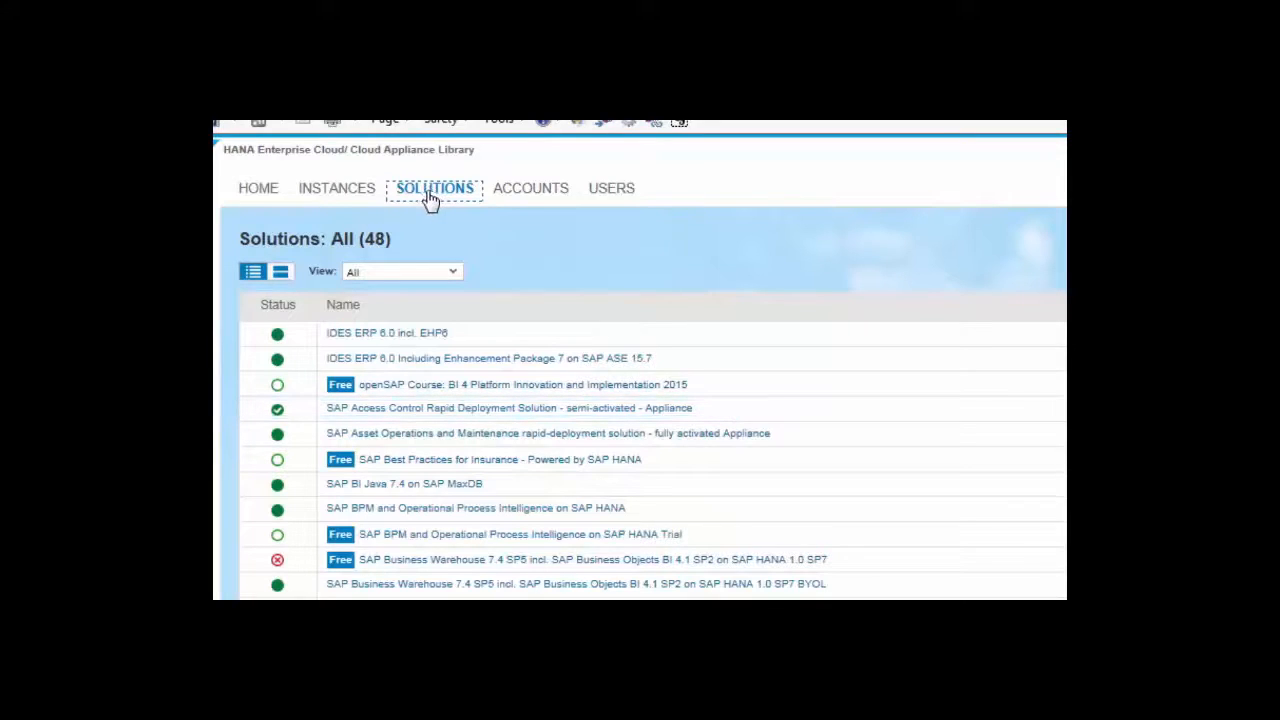
# Activate the instance "Test Instance - GRC Access Control" without automatic suspension.
pyautogui.click(345, 199)
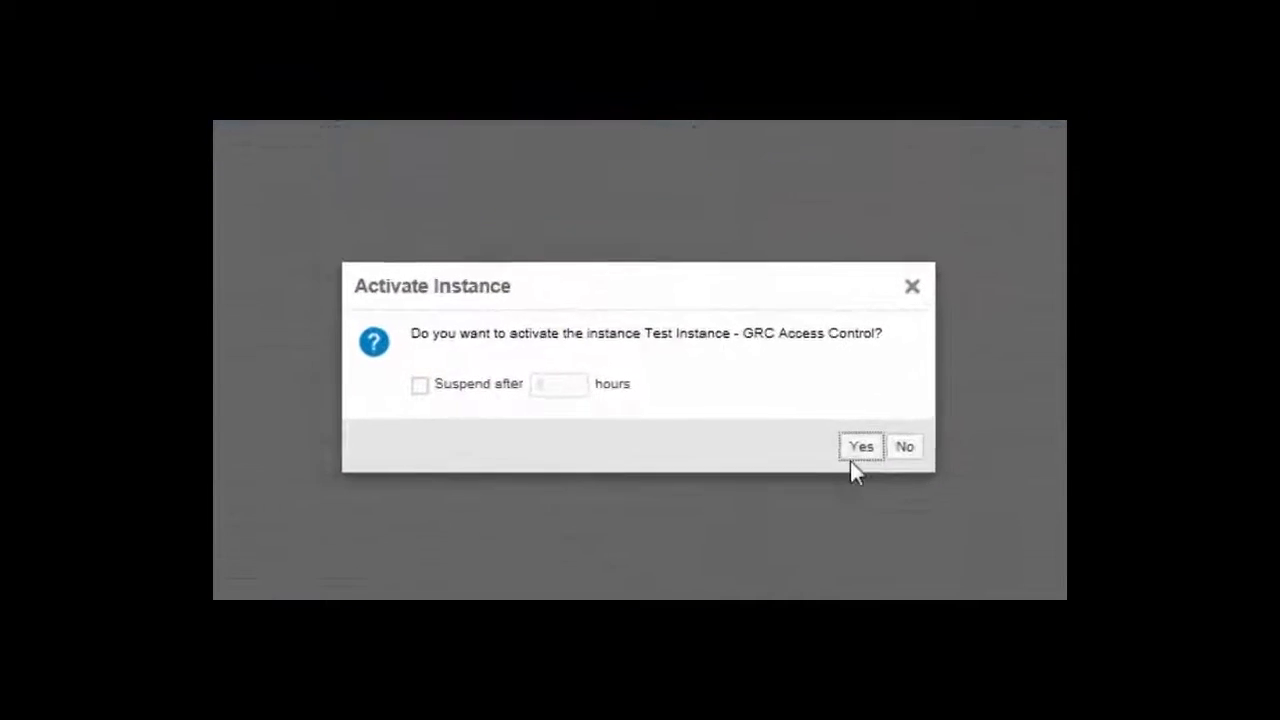
pyautogui.click(895, 455)
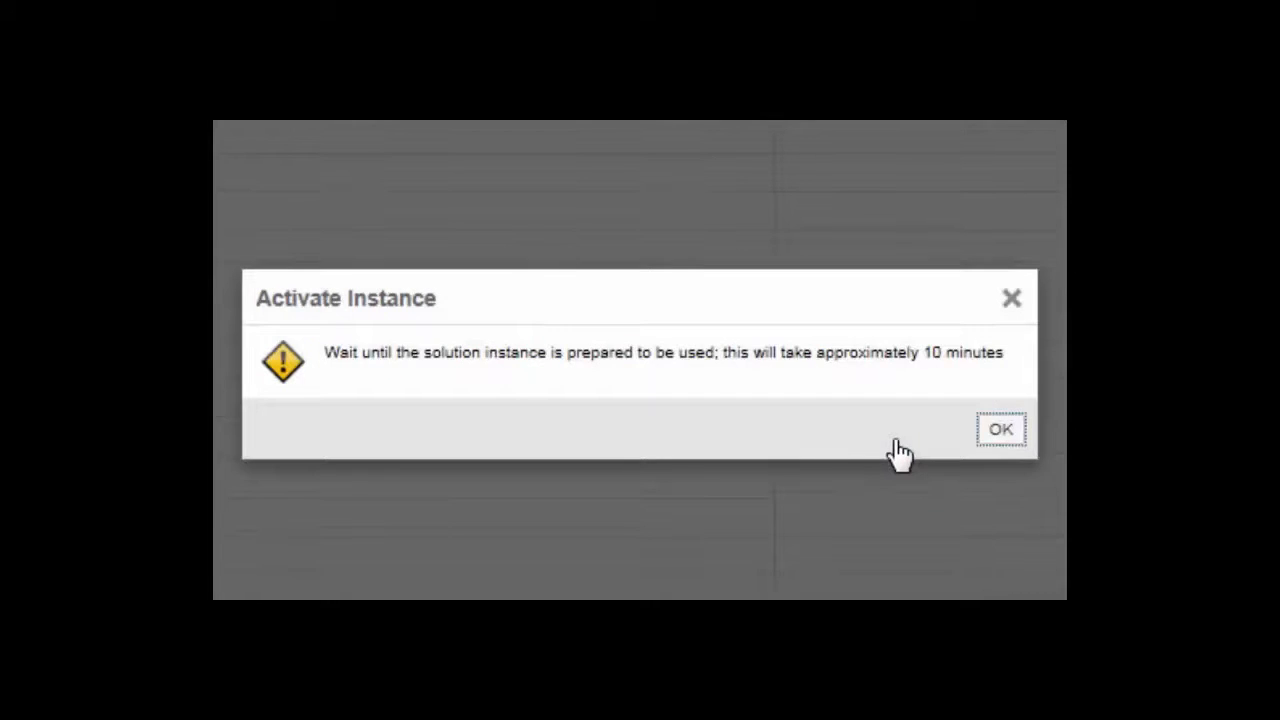
pyautogui.click(1001, 429)
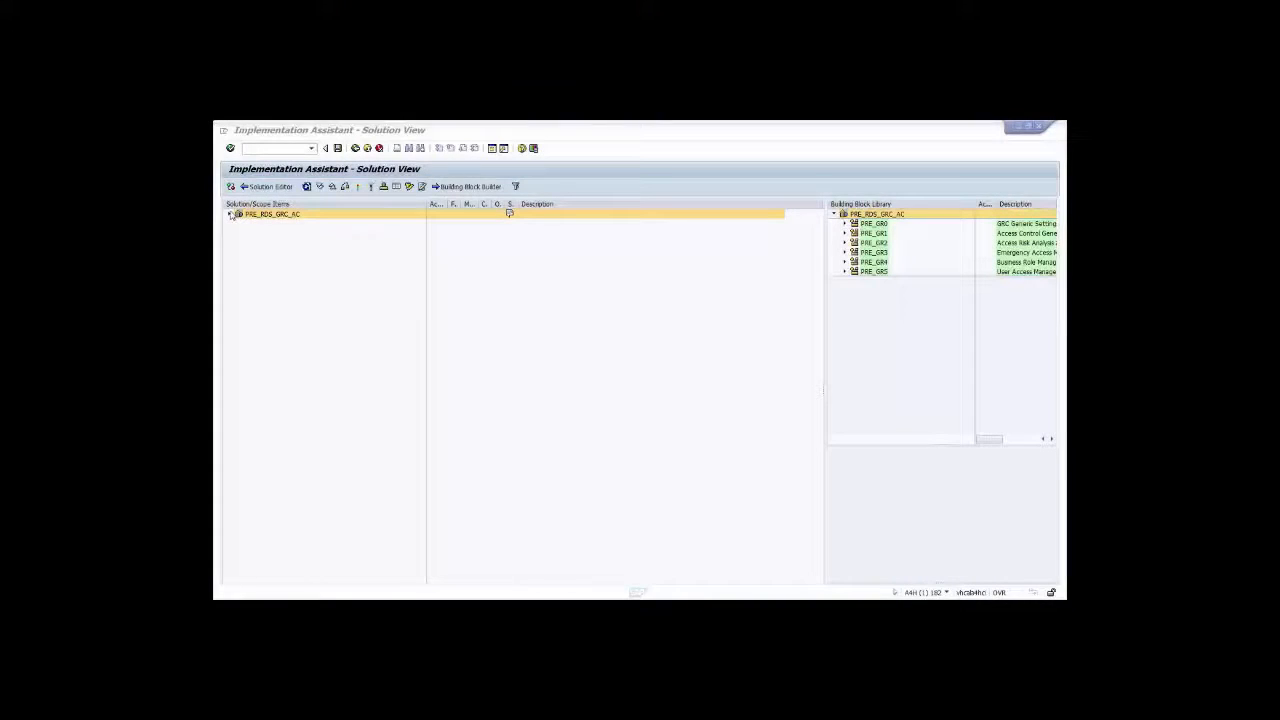
# In the SAP Implementation Assistant, expand PRE_RDS_GRC_AC and examine building blocks PRE_GR0 and PRE_GR1 under Access Risk Management.
pyautogui.click(228, 215)
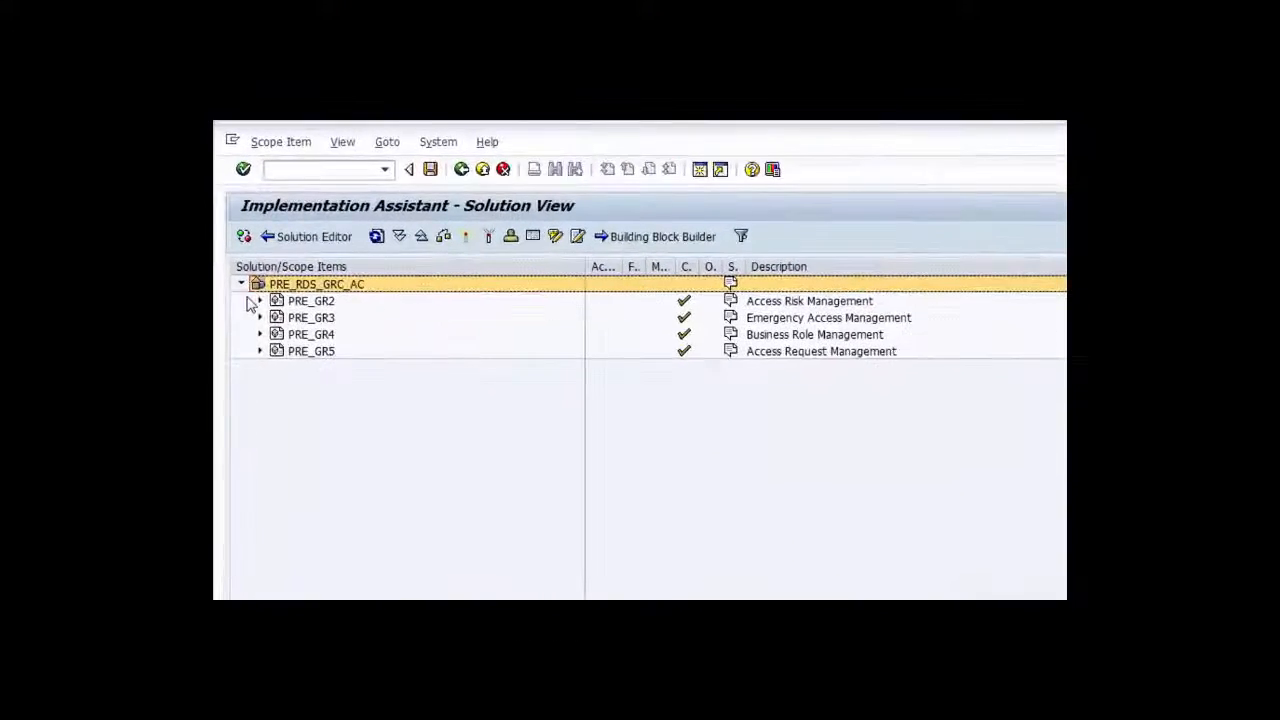
pyautogui.click(260, 300)
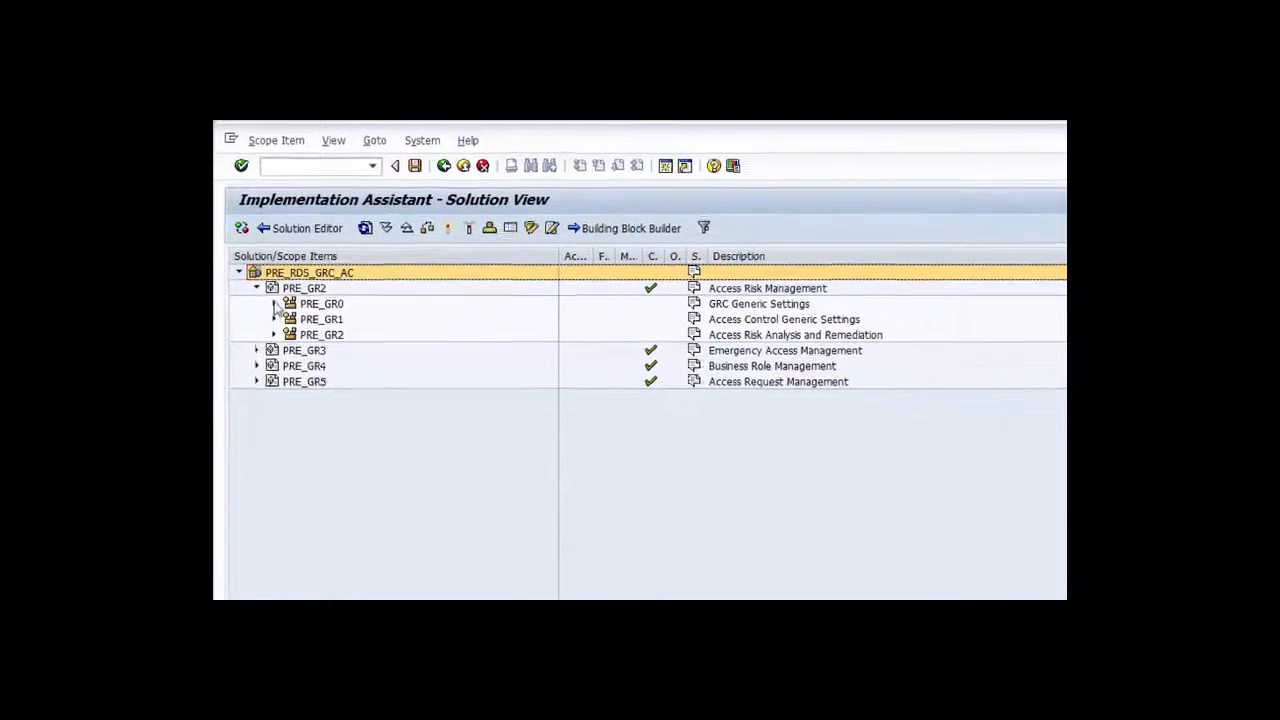
pyautogui.click(277, 317)
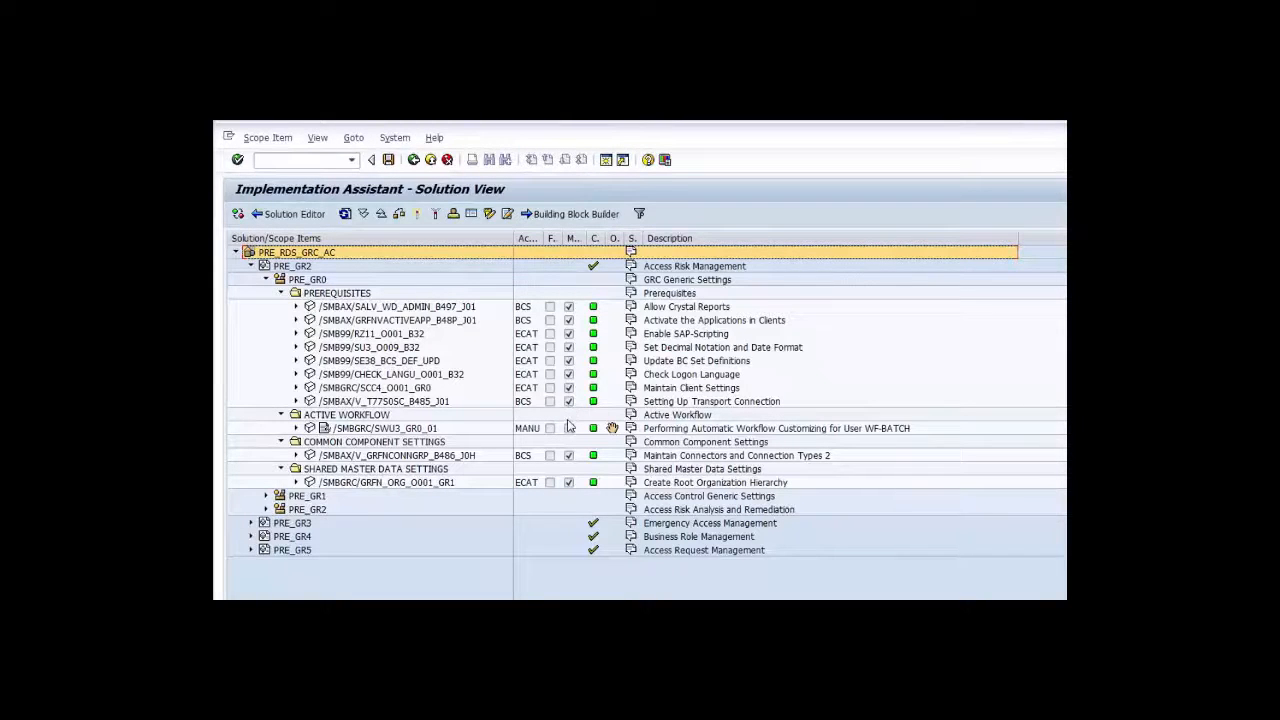
pyautogui.click(266, 495)
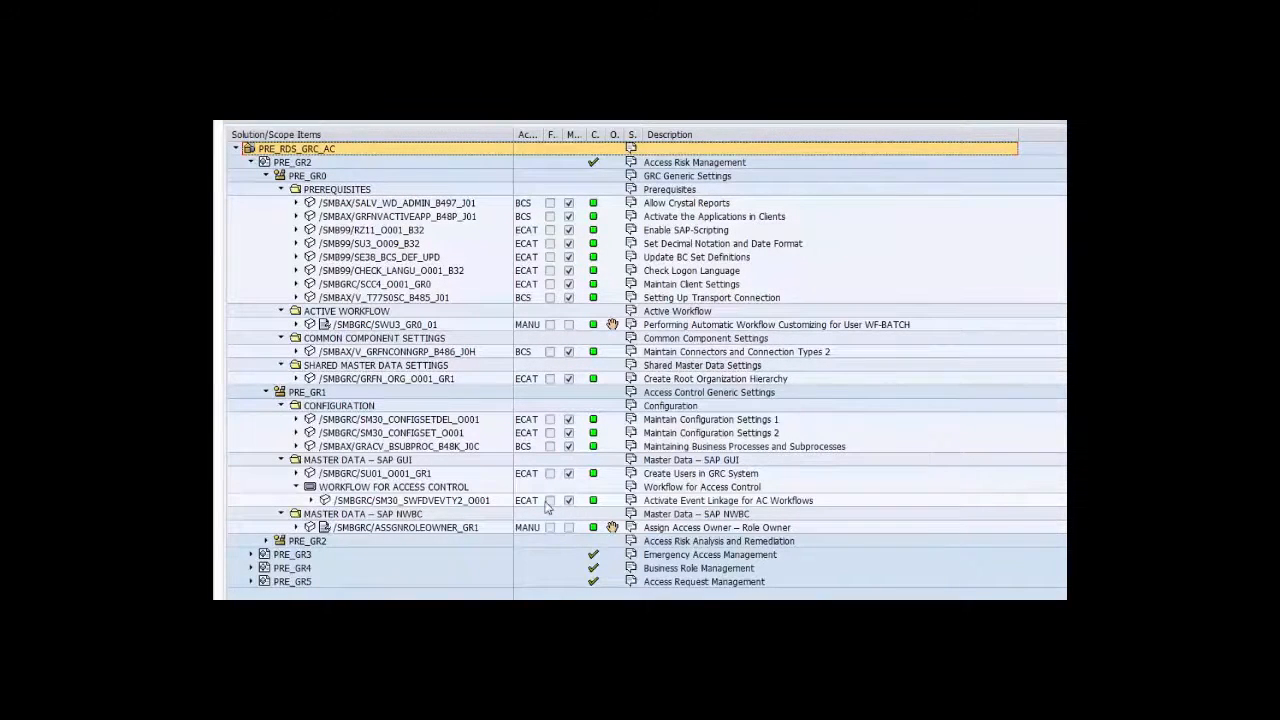
# Examine the Access Risk Analysis and Remediation building block with the other blocks collapsed, and collapse the Access Risk Management scope item.
pyautogui.click(265, 176)
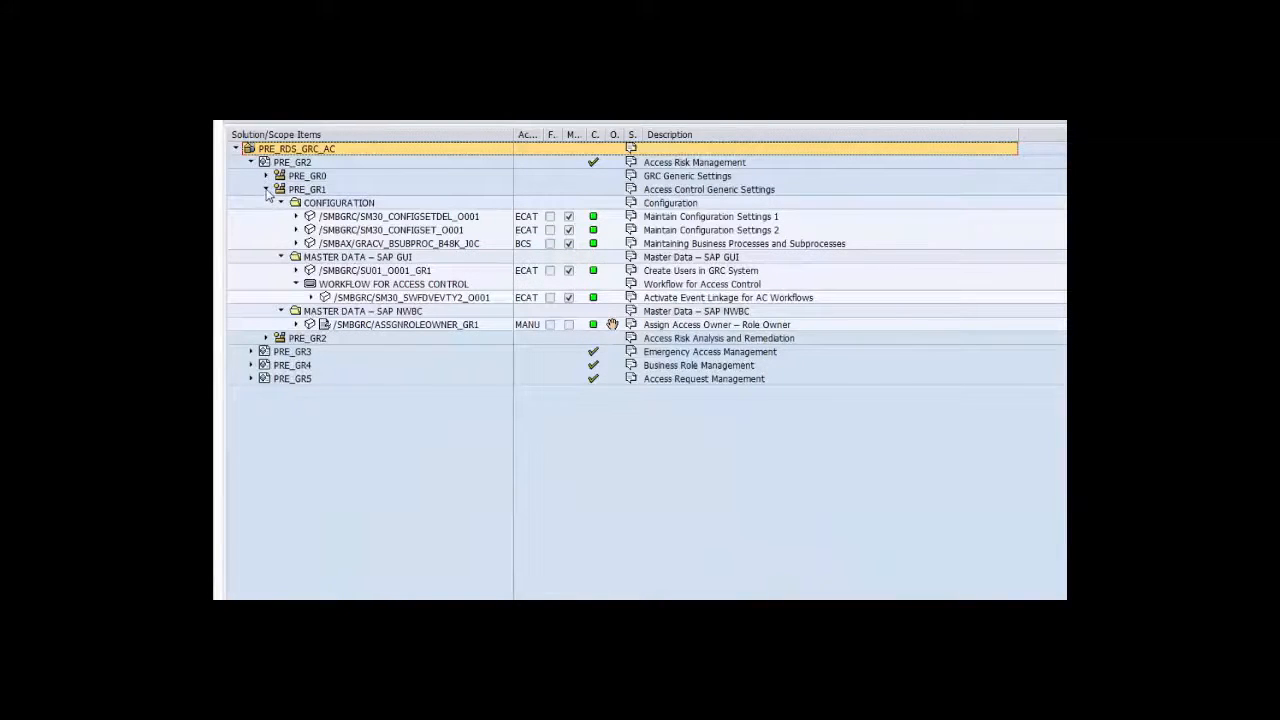
pyautogui.click(266, 189)
pyautogui.click(266, 203)
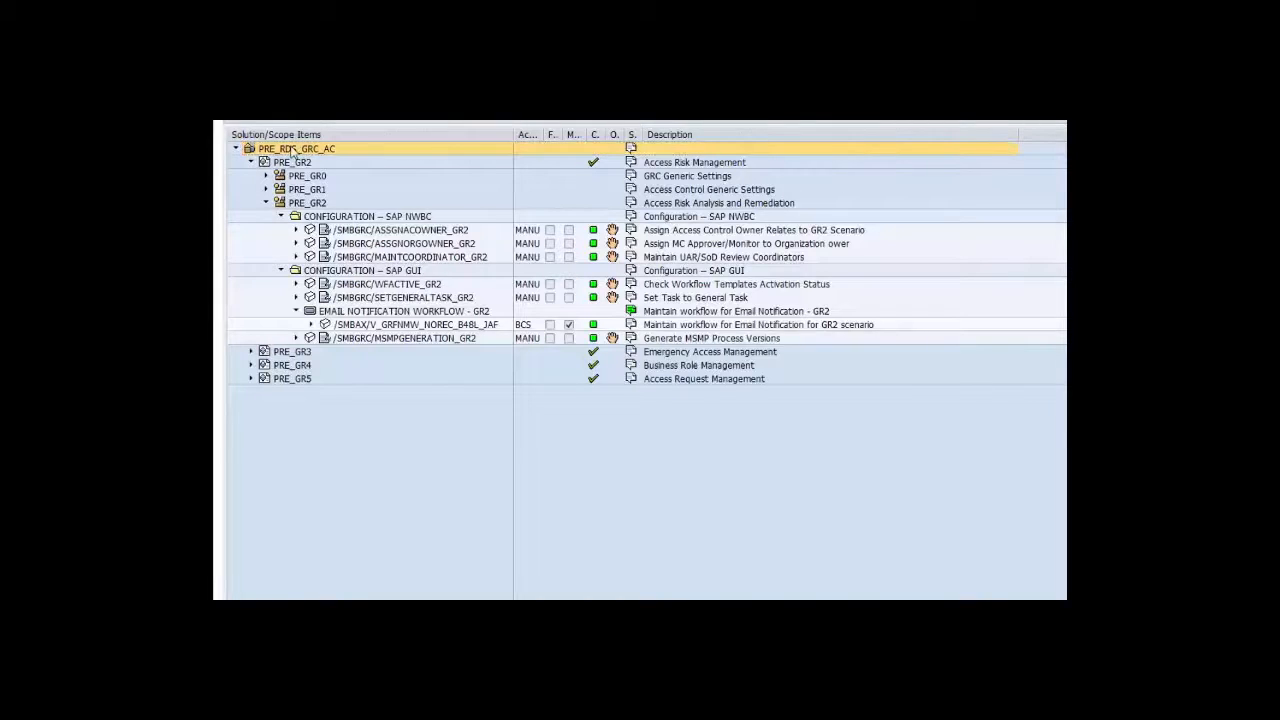
pyautogui.click(267, 203)
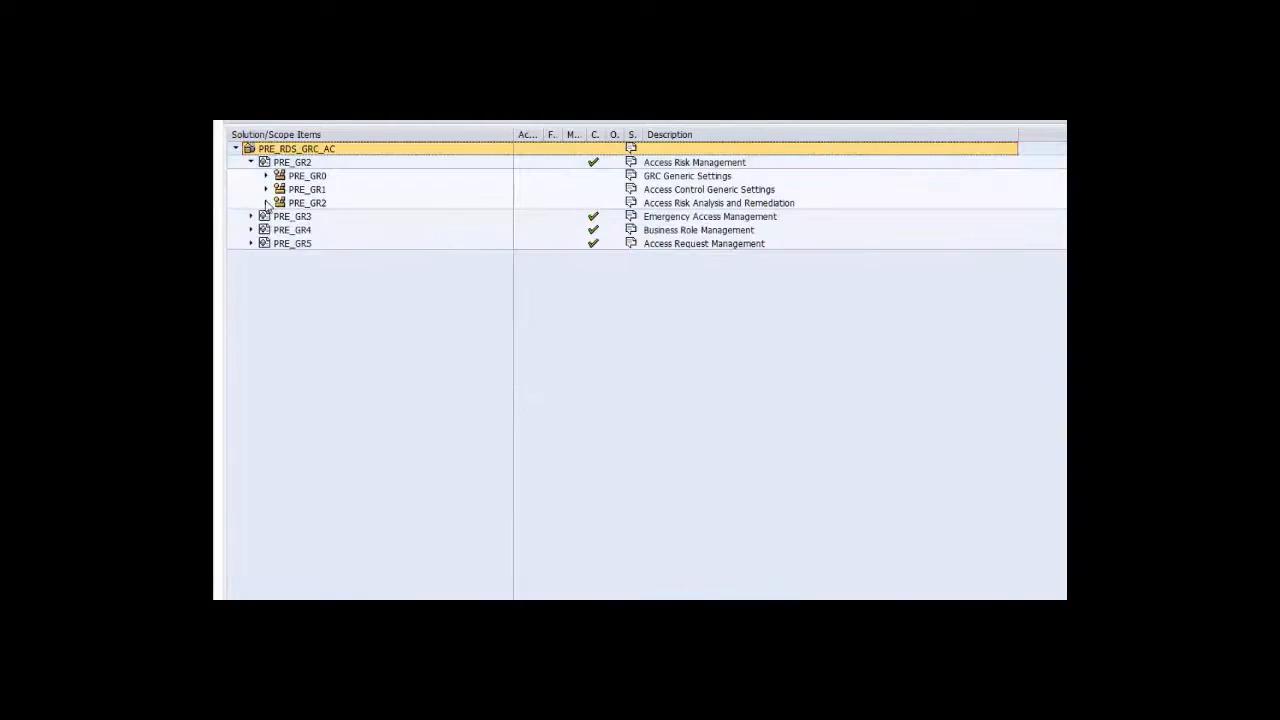
pyautogui.click(251, 162)
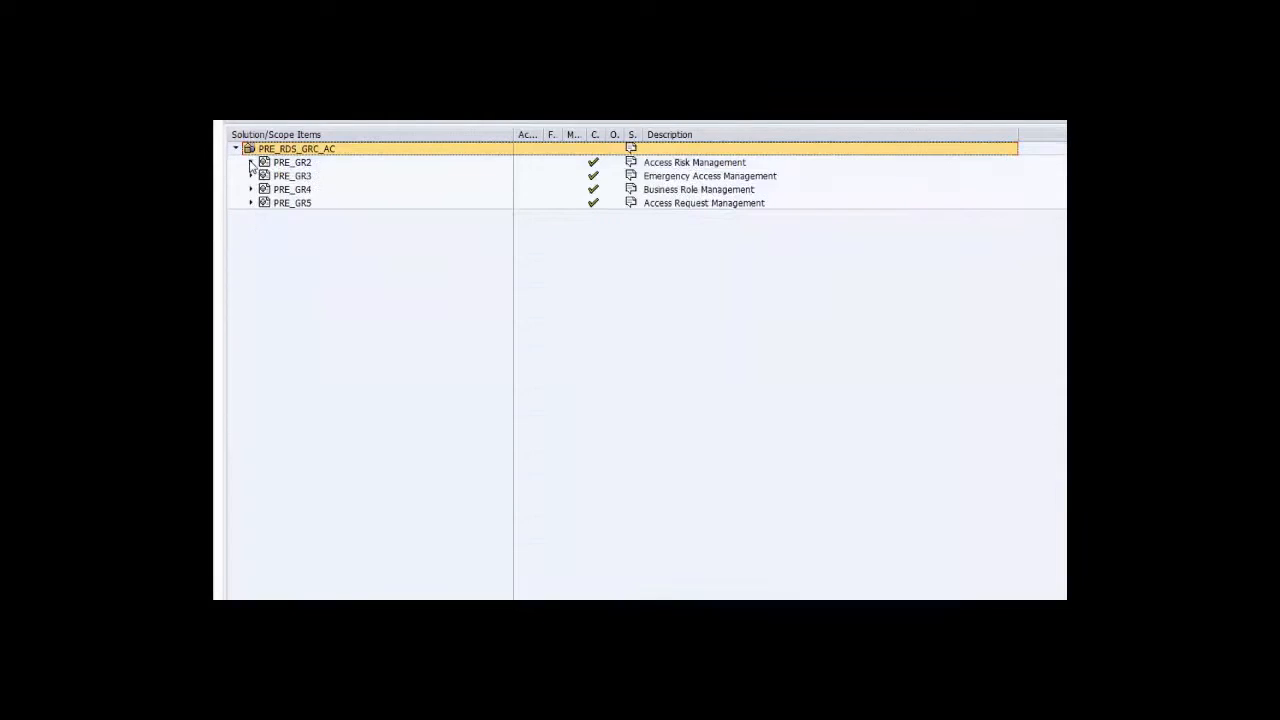
# Expand the Emergency Access Management scope item and examine the activities in its PRE_GR3 building block.
pyautogui.click(251, 176)
pyautogui.click(299, 190)
pyautogui.click(305, 204)
pyautogui.click(306, 216)
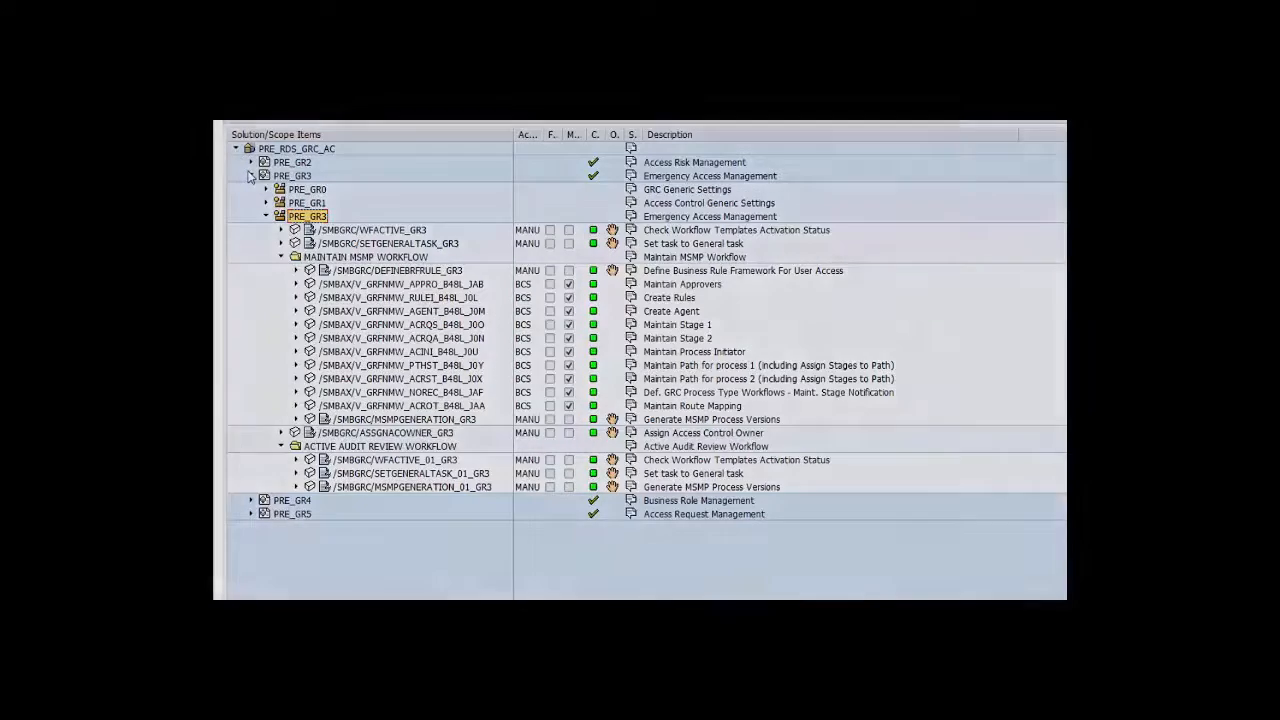
# Collapse the Emergency Access Management scope item, and list the scope items of POS_RDS_GRC_AC and PRE_RDS_GRC_AC in the Solution Editor.
pyautogui.click(251, 175)
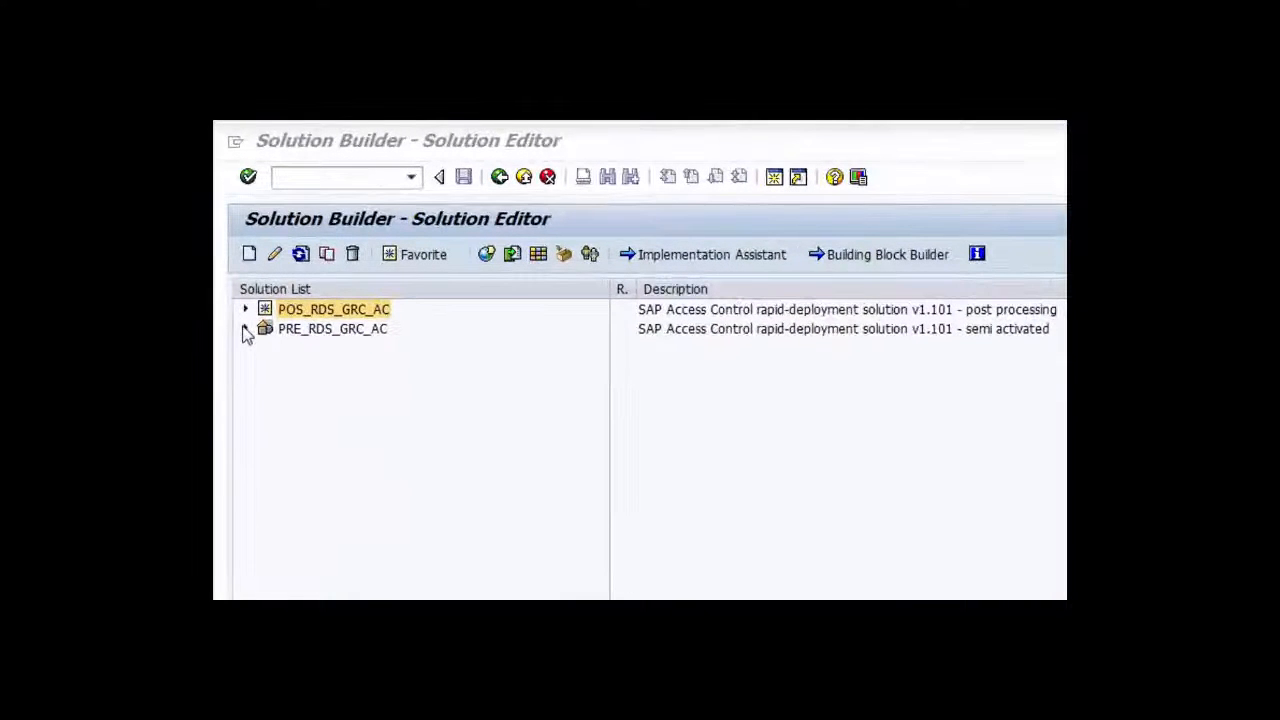
pyautogui.click(245, 329)
pyautogui.click(245, 309)
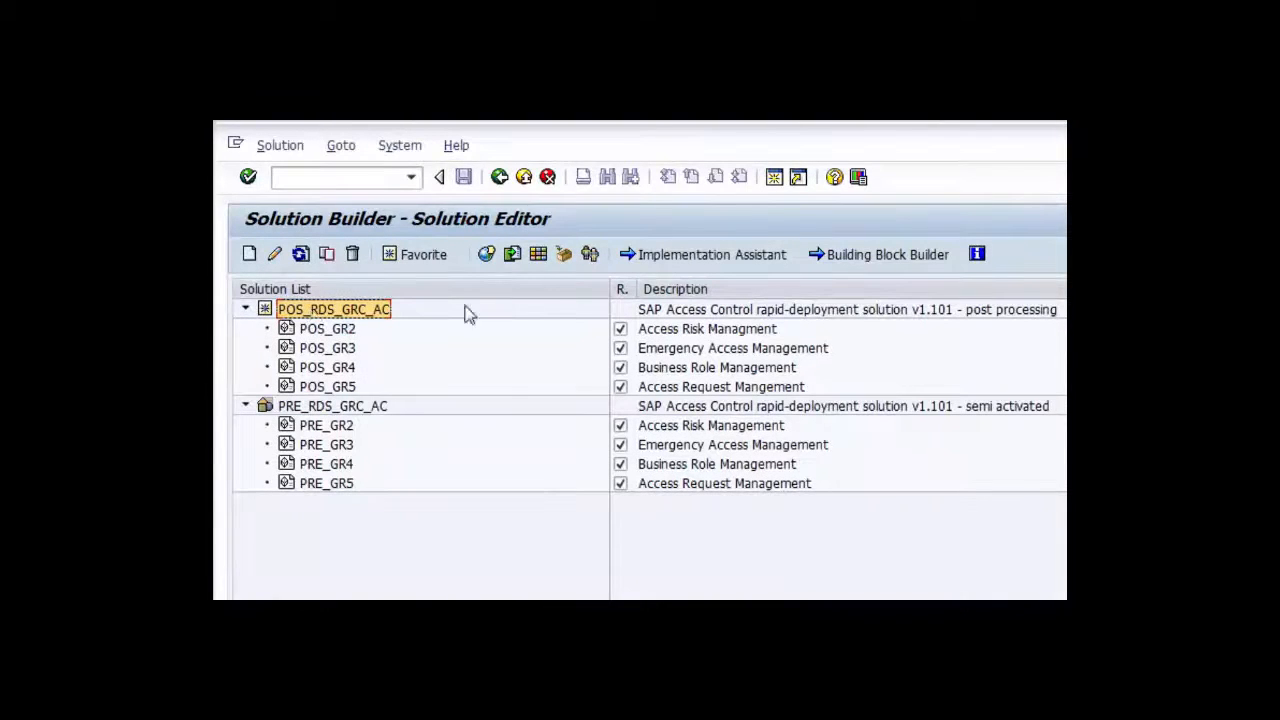
# Open POS_RDS_GRC_AC in the Implementation Assistant and examine building blocks POS_GR0 and POS_GR1 under its POS_GR2 scope item.
pyautogui.click(672, 253)
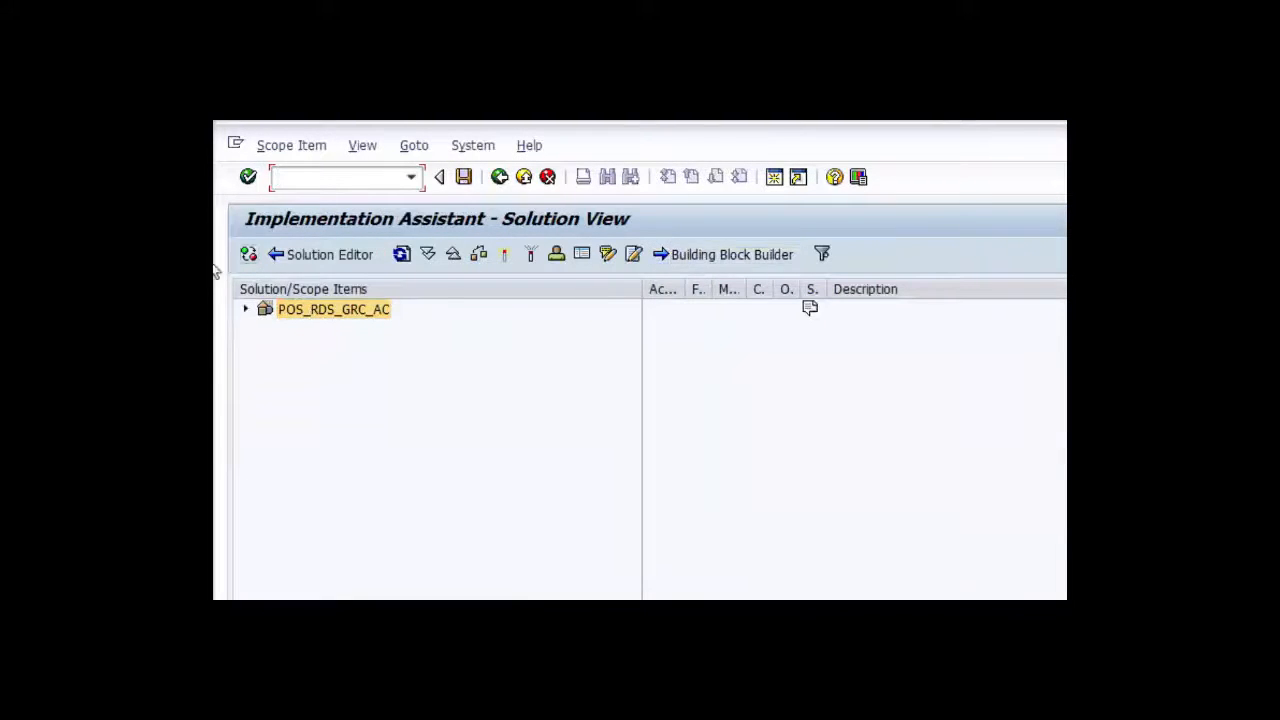
pyautogui.click(245, 308)
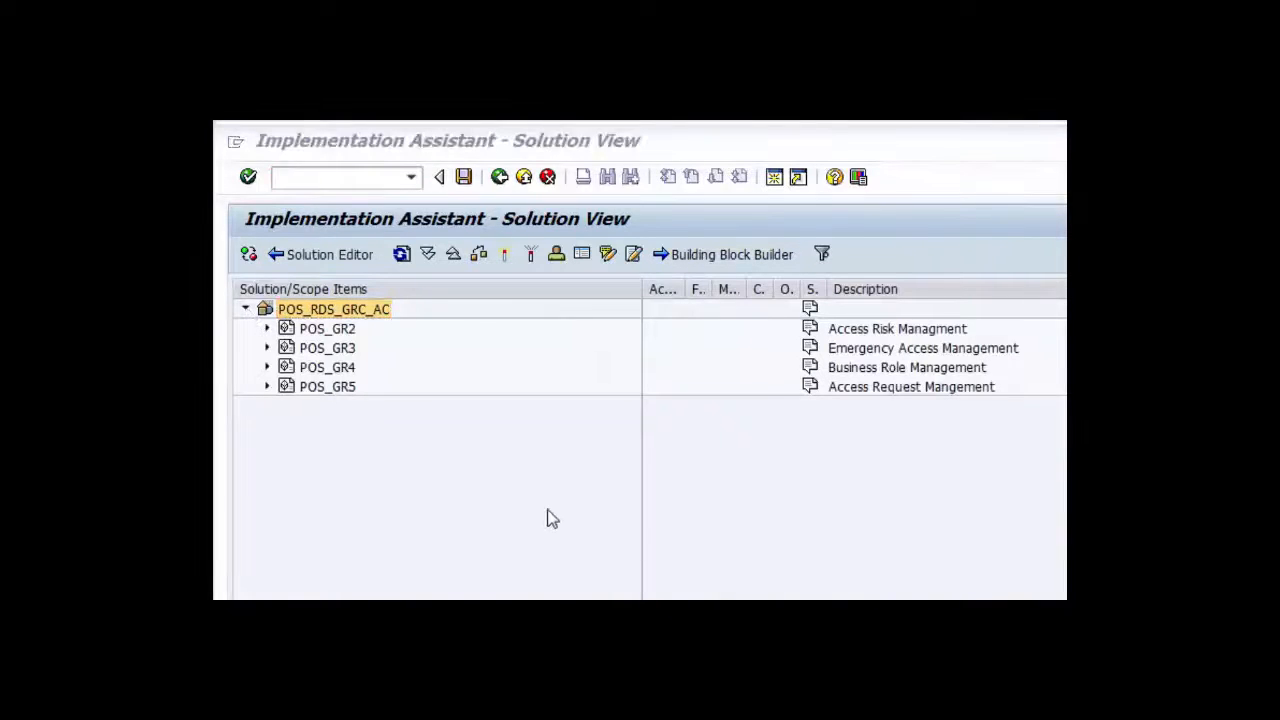
pyautogui.click(267, 329)
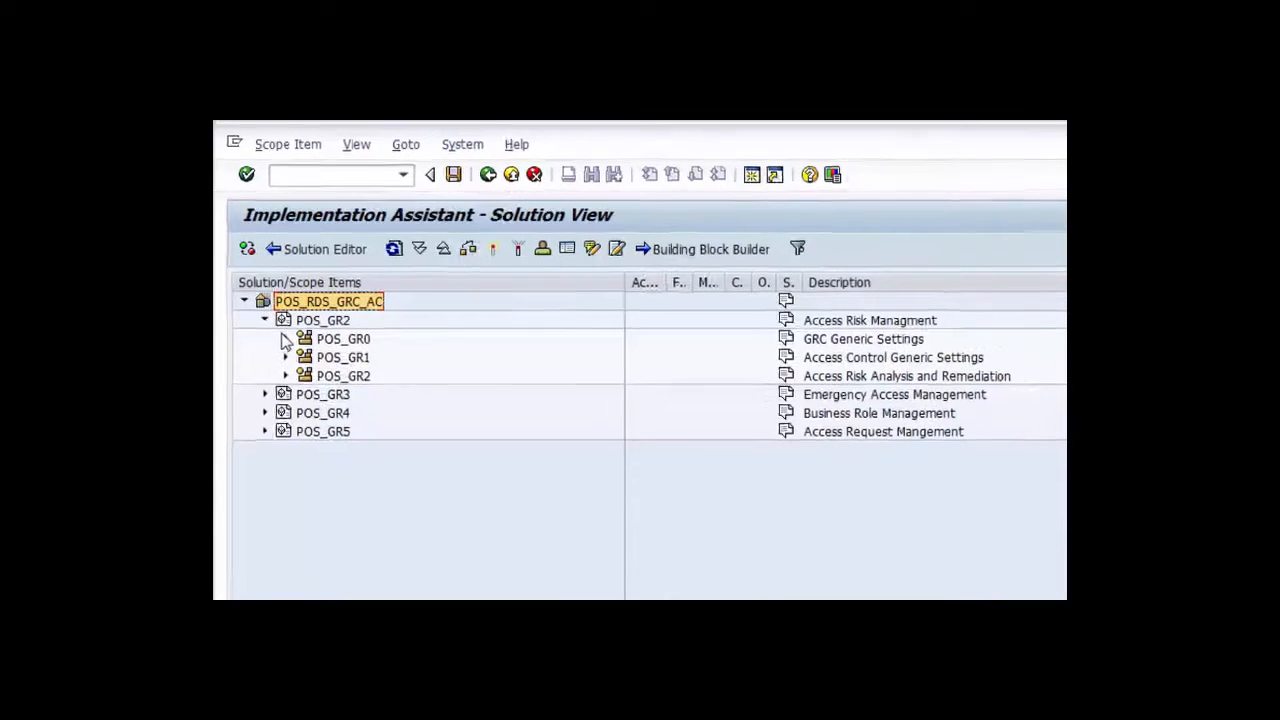
pyautogui.click(285, 339)
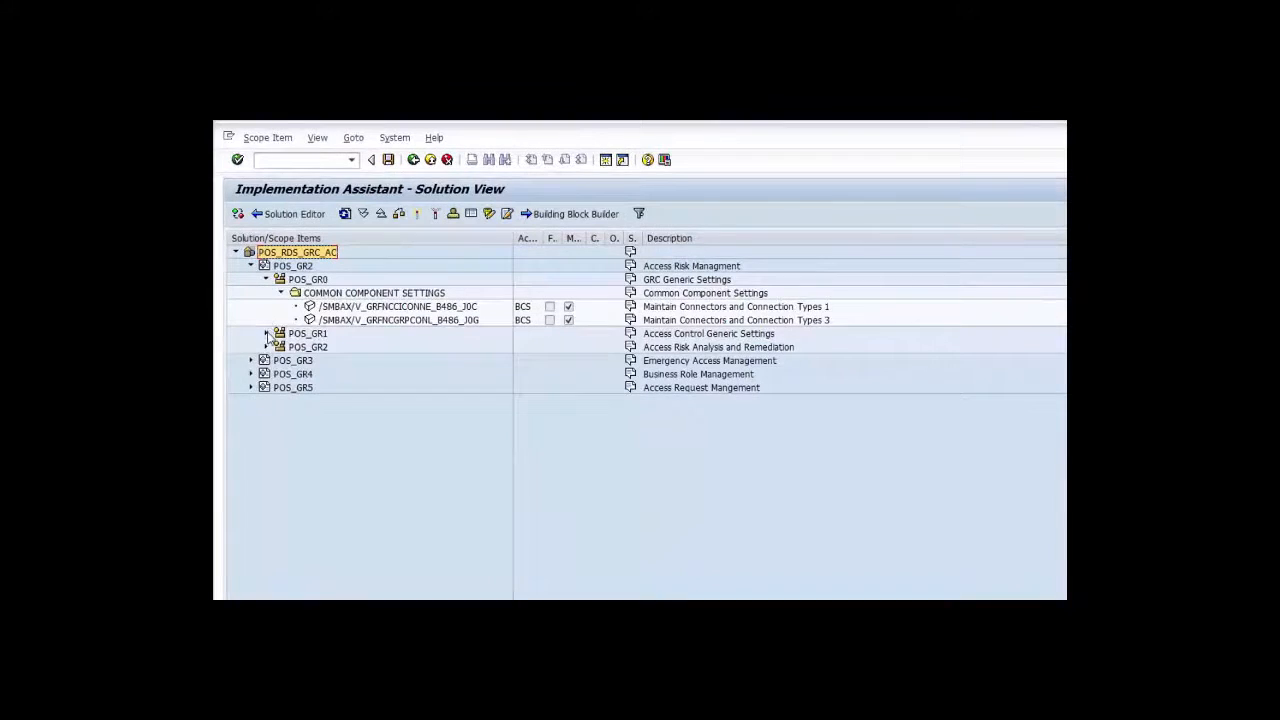
pyautogui.click(266, 334)
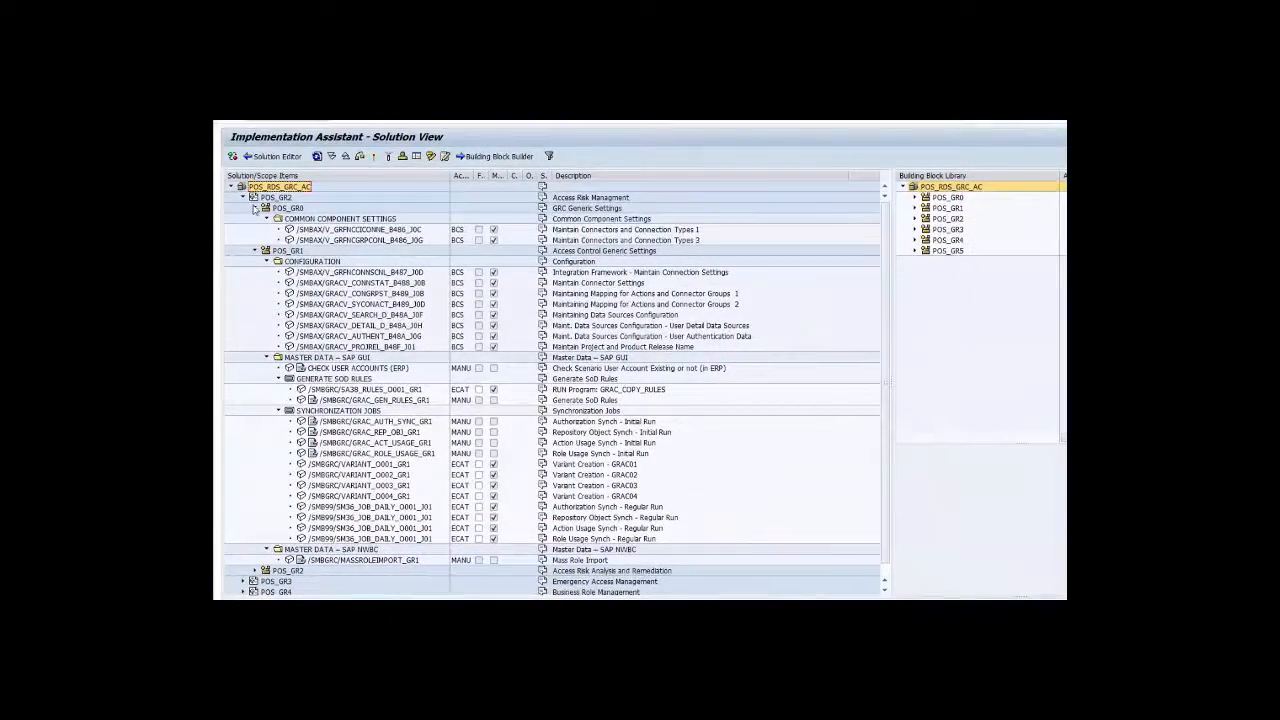
pyautogui.click(254, 207)
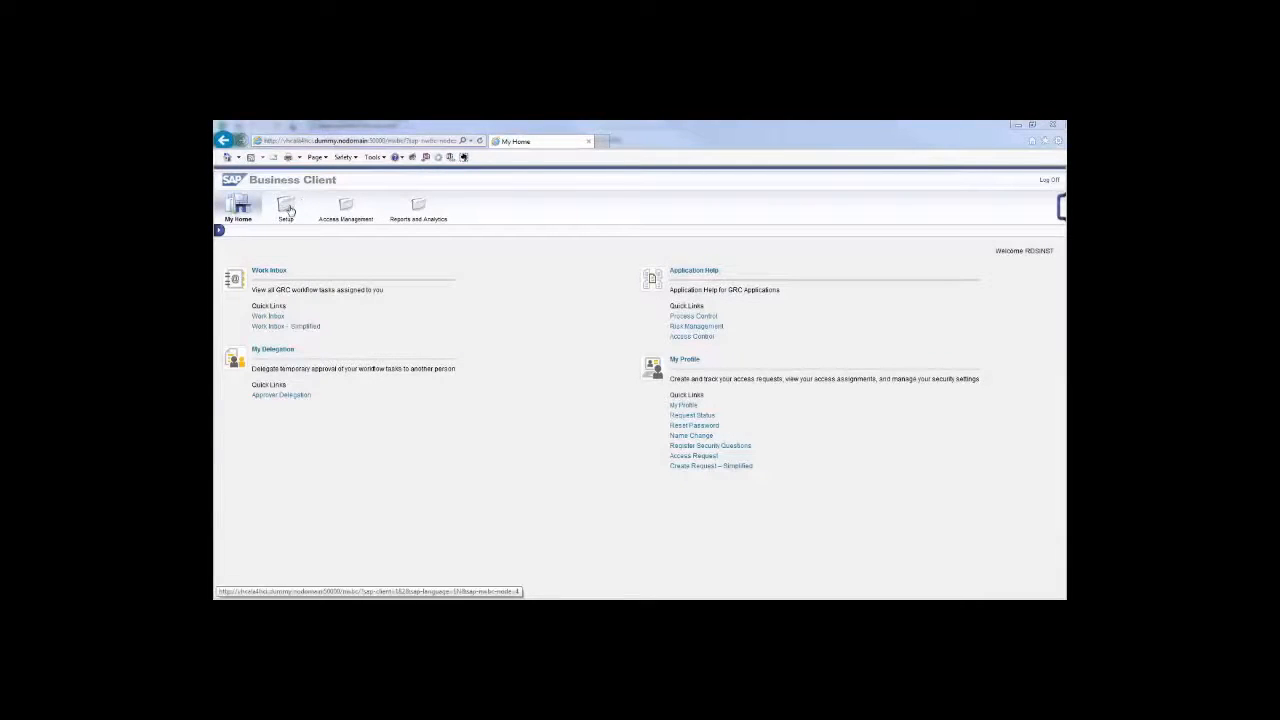
# In the SAP Business Client, view the rule sets under Setup's Access Rule Maintenance and select GLOBAL.
pyautogui.click(287, 207)
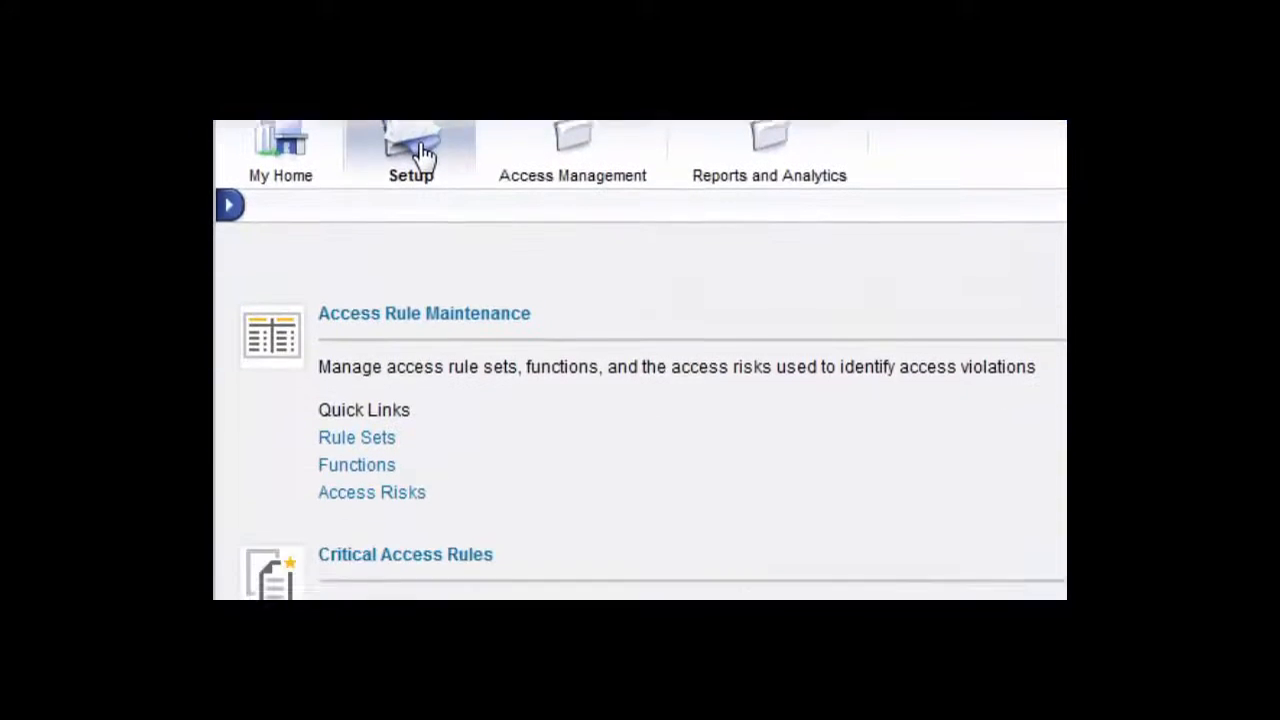
pyautogui.click(384, 303)
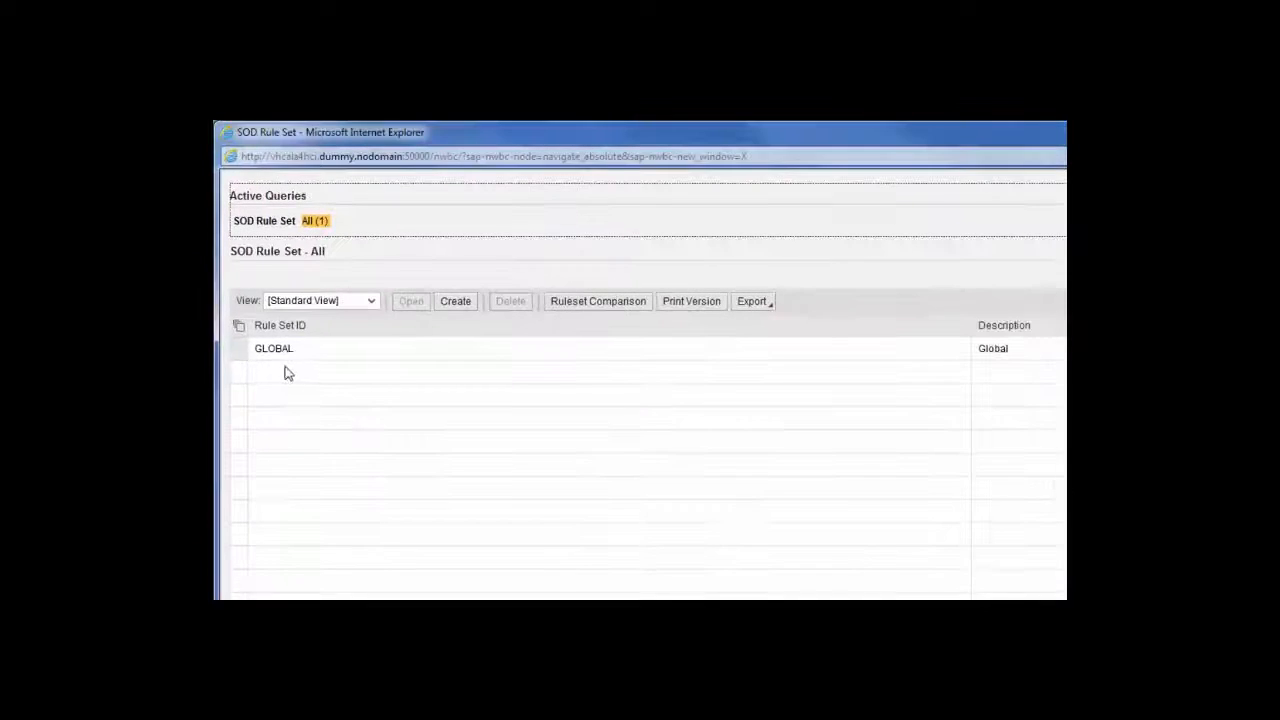
pyautogui.click(238, 348)
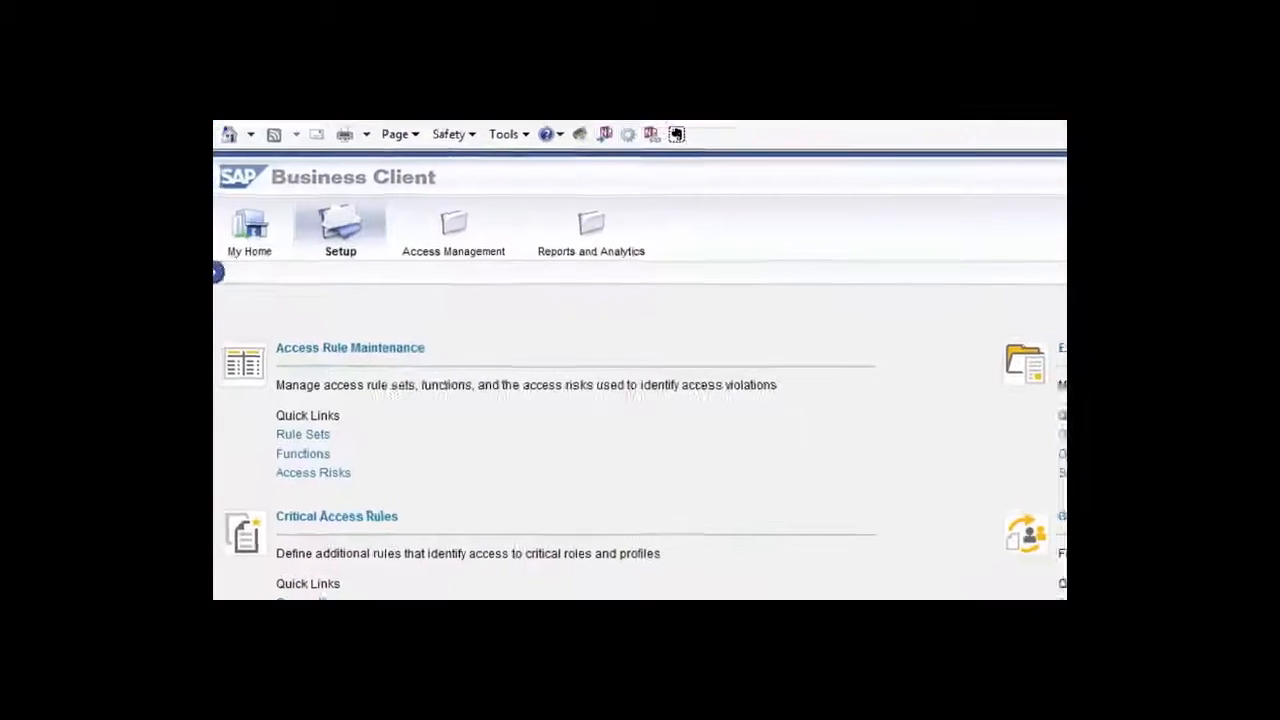
# Examine the predefined SOD functions, starting with AO01 to AO03, and look through the predefined access risks.
pyautogui.click(346, 470)
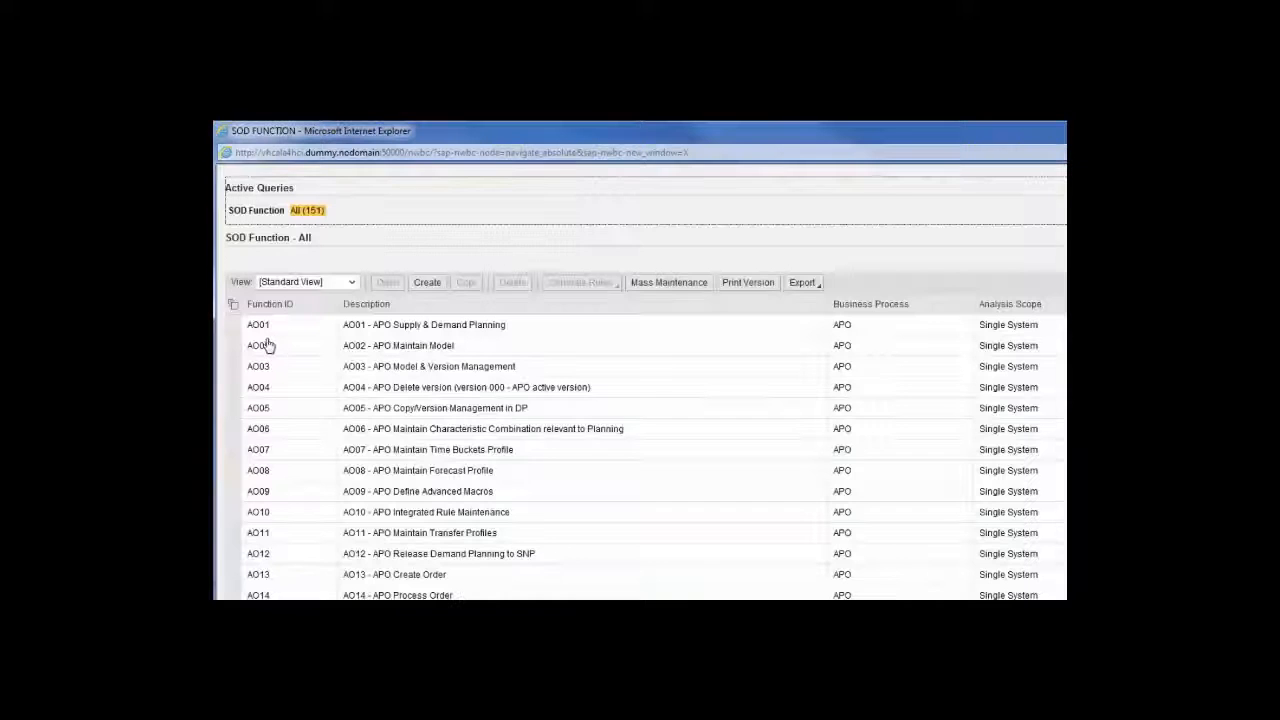
pyautogui.click(452, 332)
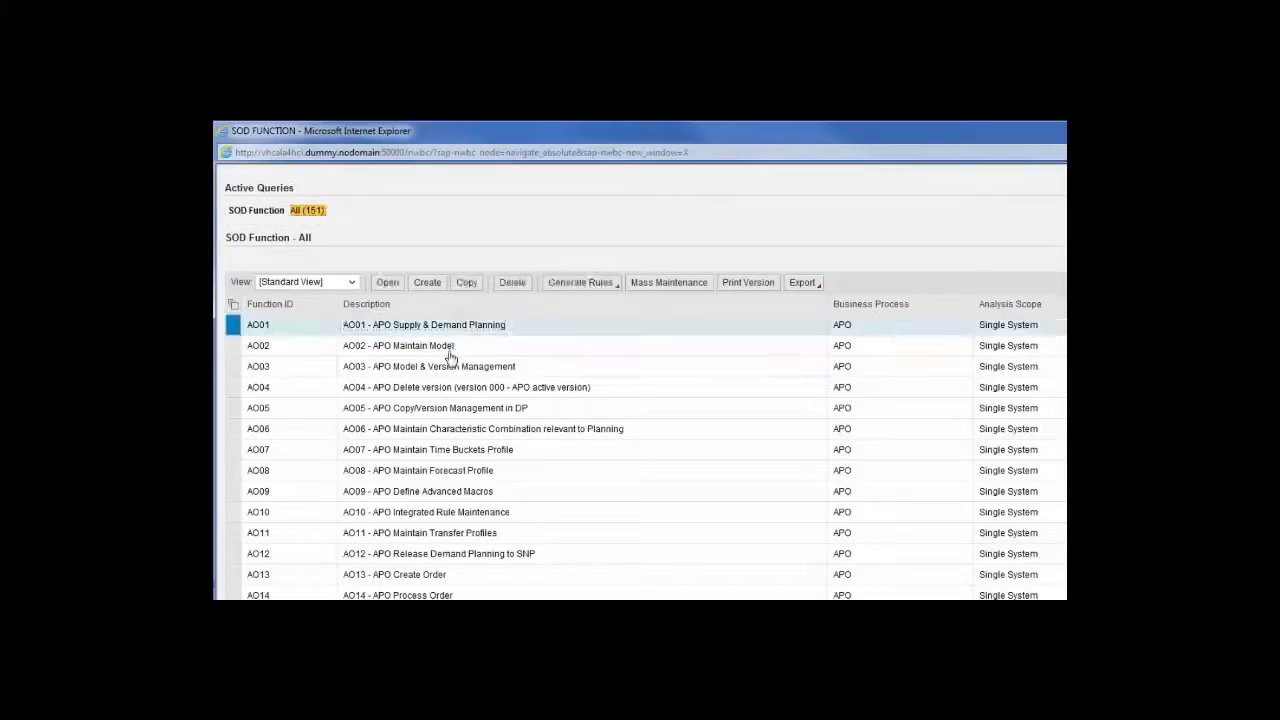
pyautogui.click(451, 347)
pyautogui.click(449, 370)
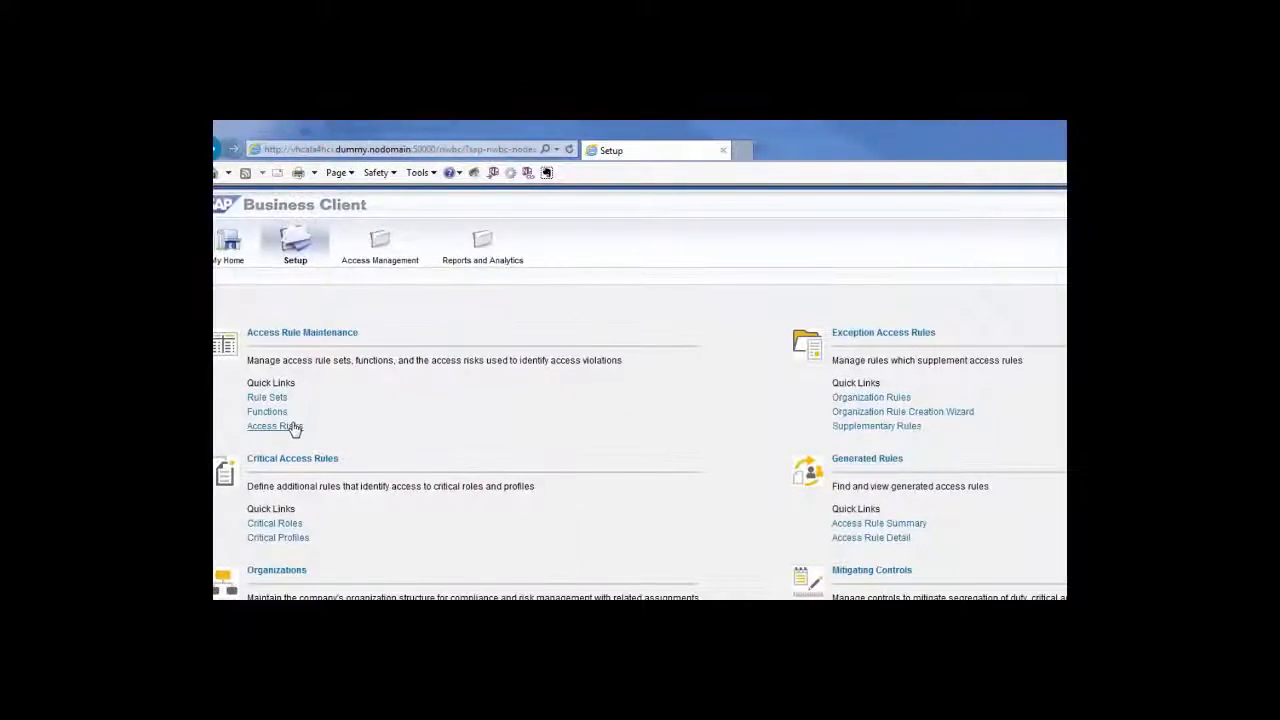
pyautogui.click(296, 429)
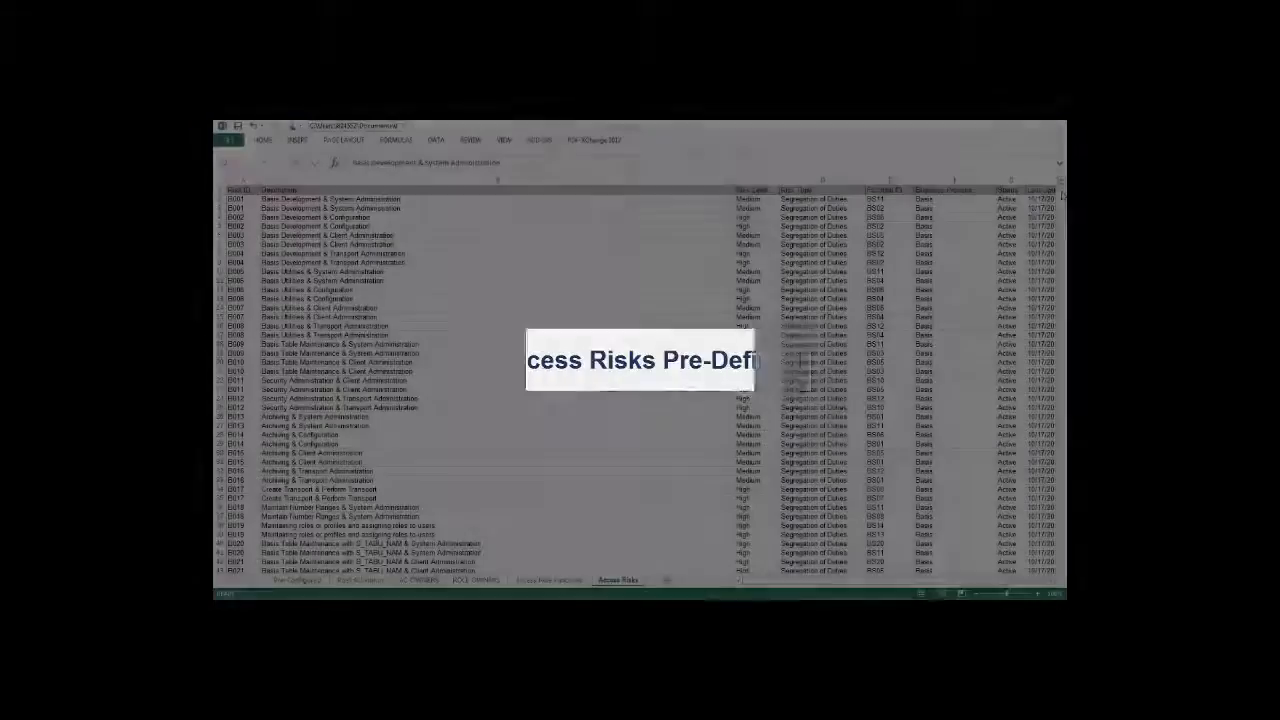
pyautogui.moveTo(1062, 196); pyautogui.dragTo(1062, 264)
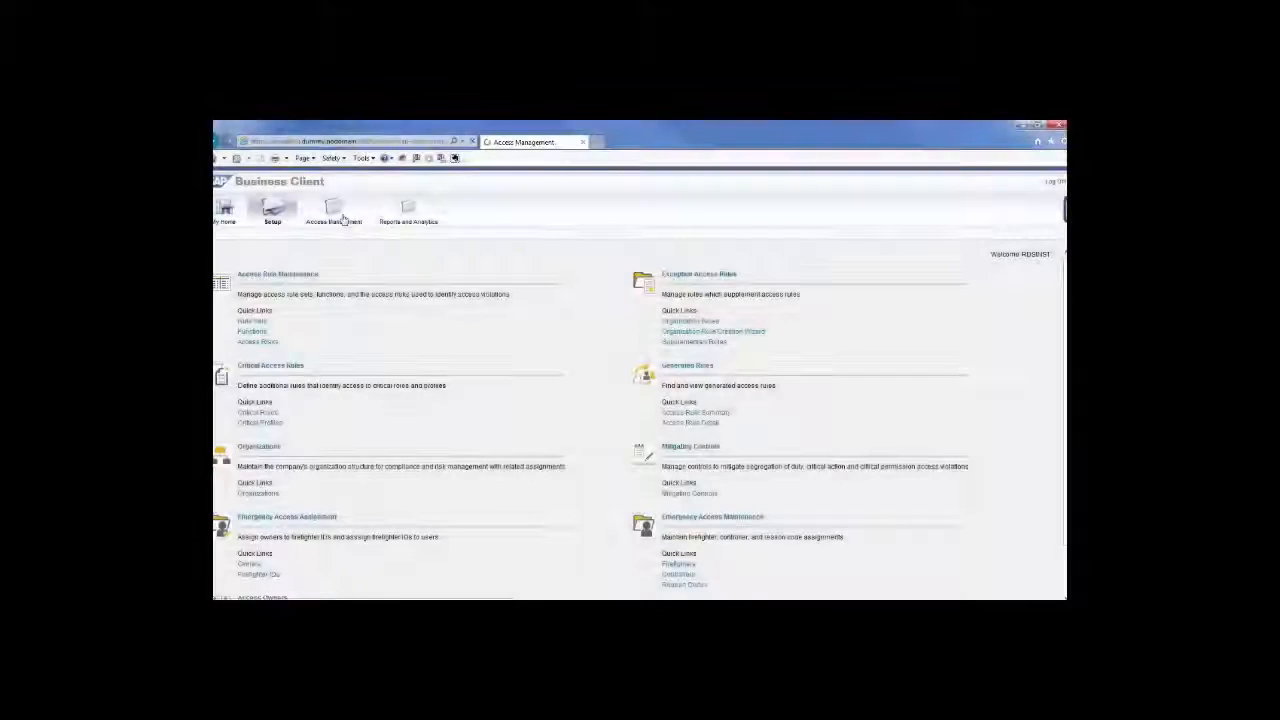
# View the Access Management work center, and examine the Access Rule Library dashboard with the group rule level set to Access Risk.
pyautogui.click(340, 212)
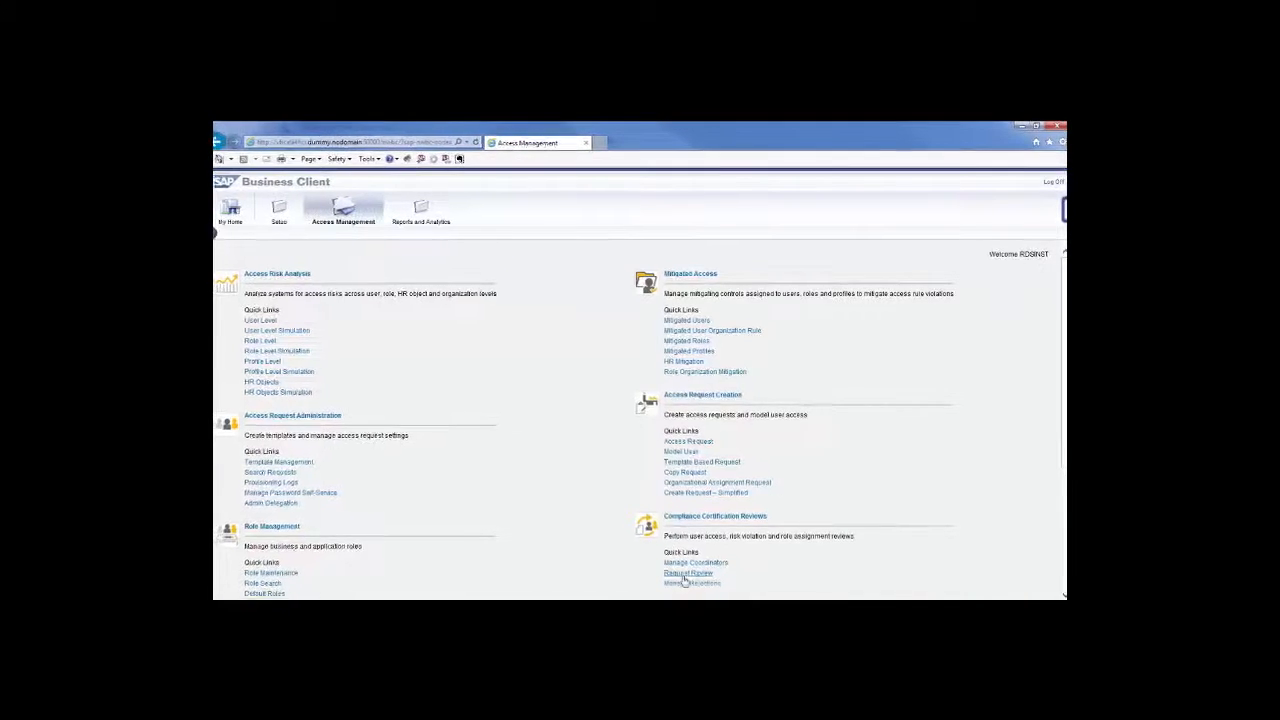
pyautogui.click(400, 212)
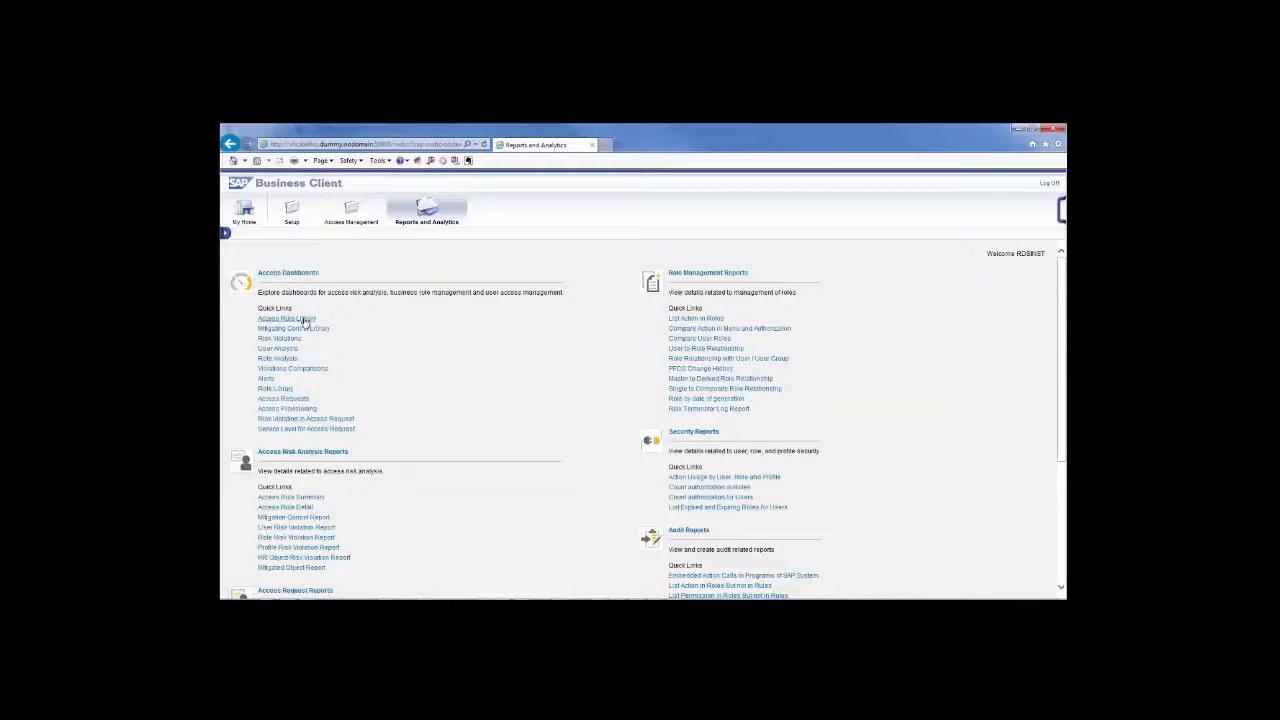
pyautogui.click(287, 318)
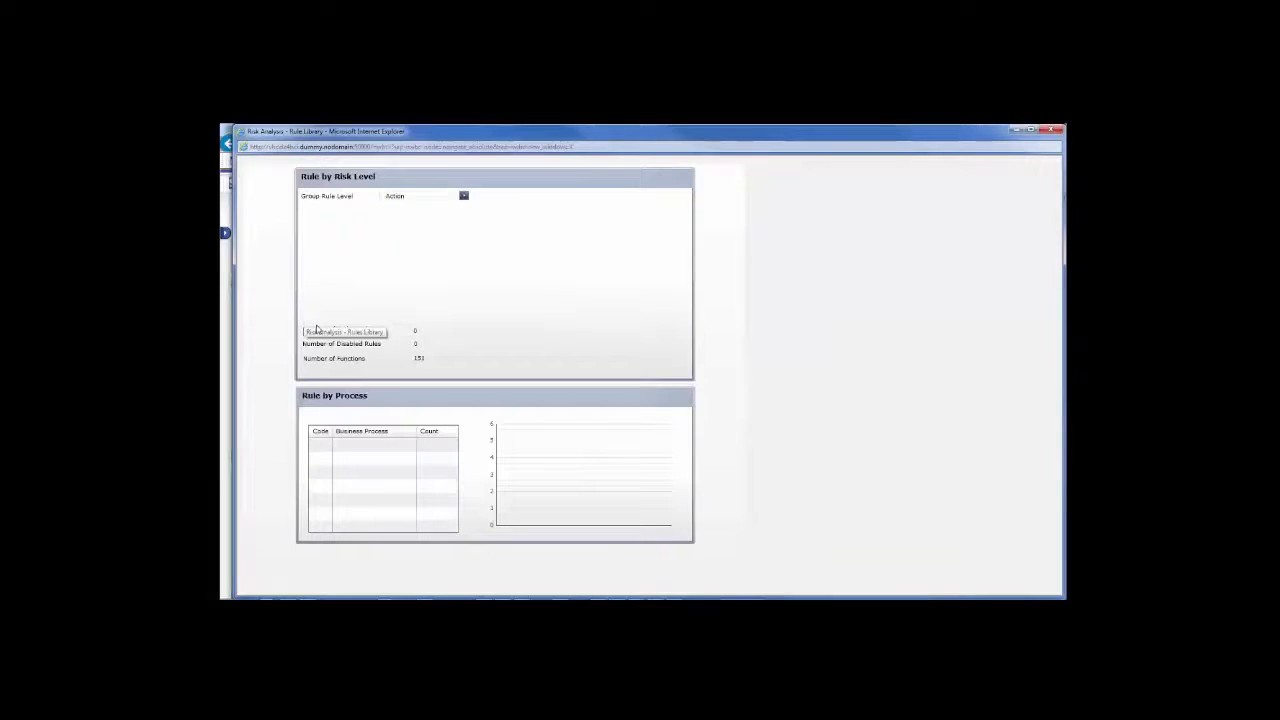
pyautogui.click(464, 197)
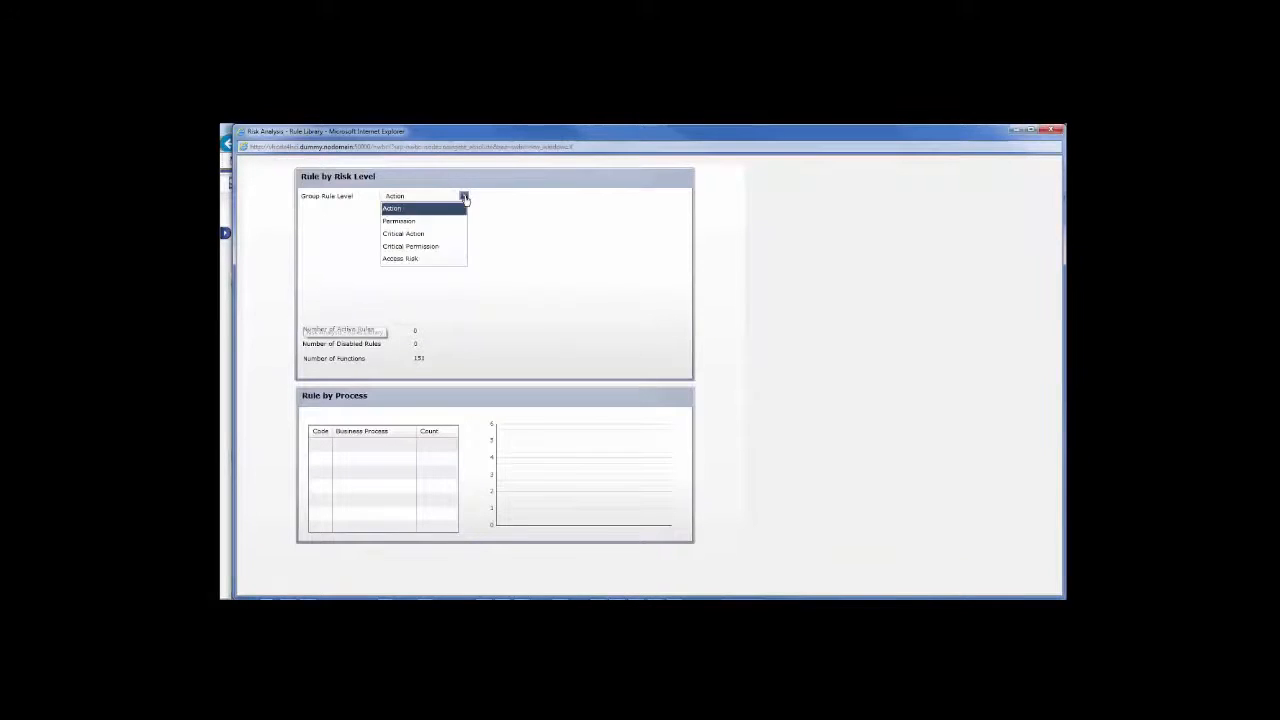
pyautogui.click(418, 259)
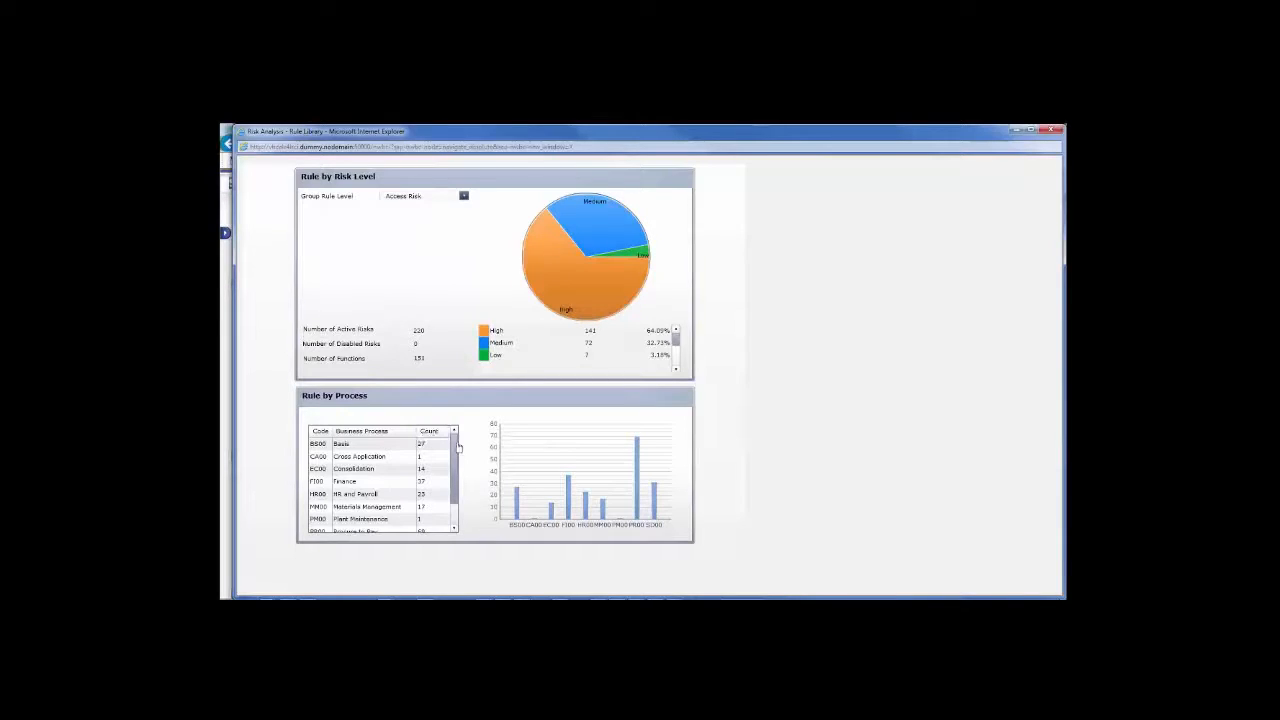
pyautogui.moveTo(458, 455)
pyautogui.mouseDown()
pyautogui.moveTo(456, 474)
pyautogui.moveTo(460, 445)
pyautogui.mouseUp()
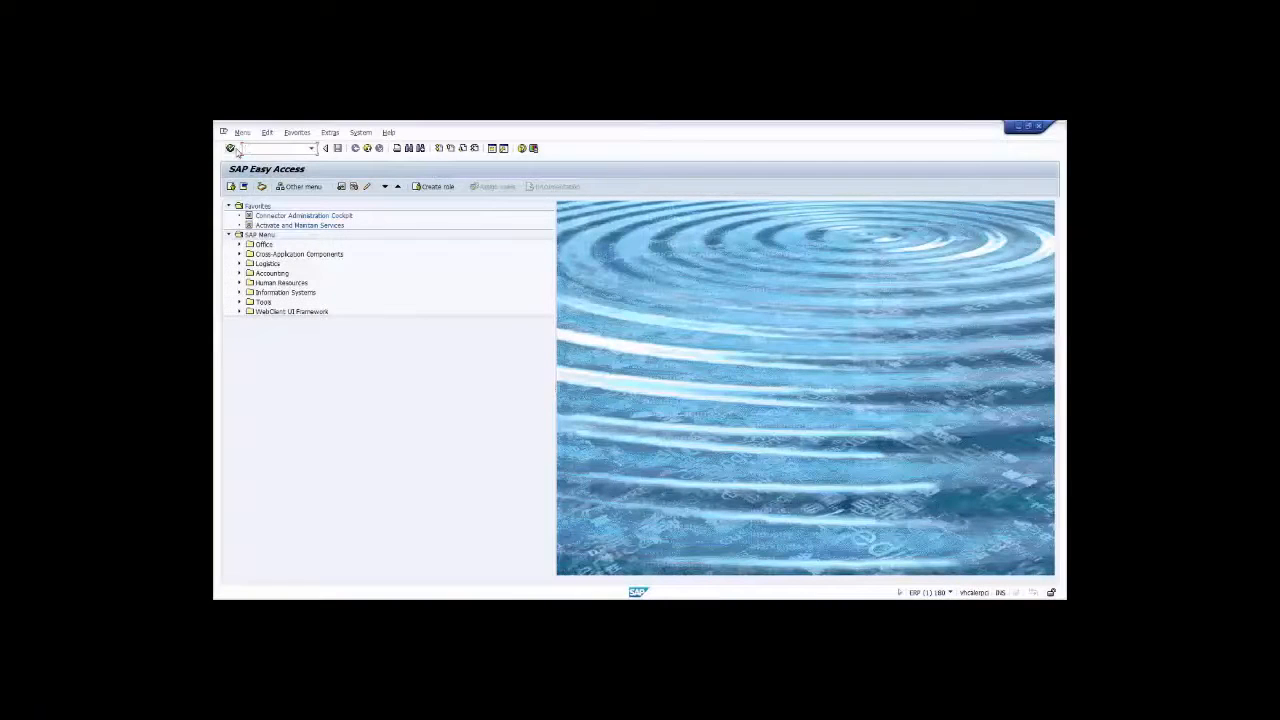
# Launch the Business Client from SAP Easy Access with transaction NWBC and look through its Setup work center.
pyautogui.write('NWBC')
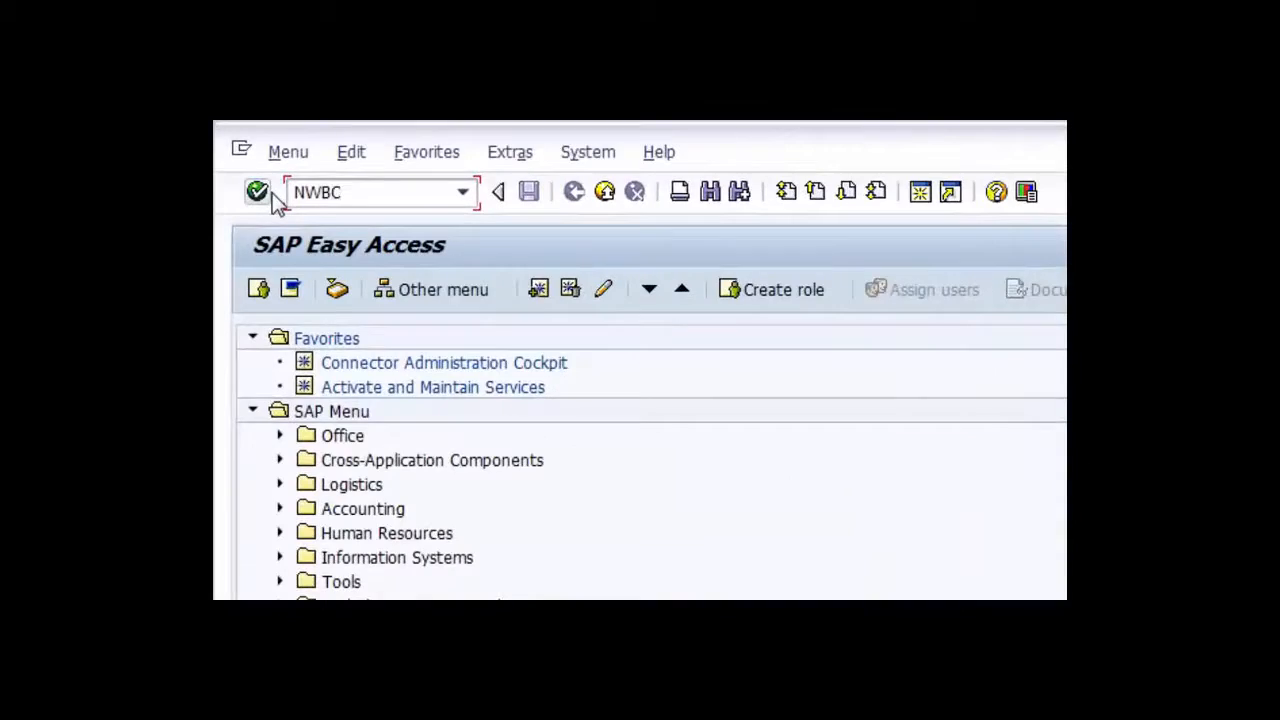
pyautogui.click(262, 192)
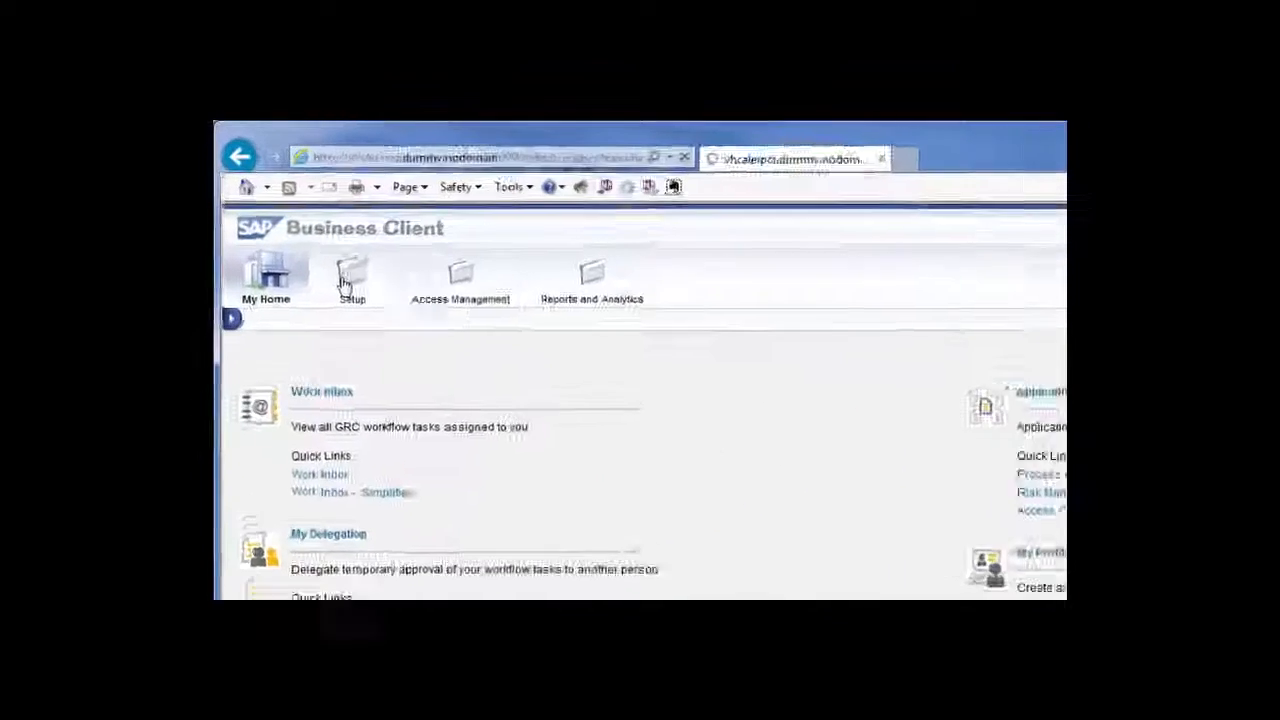
pyautogui.click(366, 312)
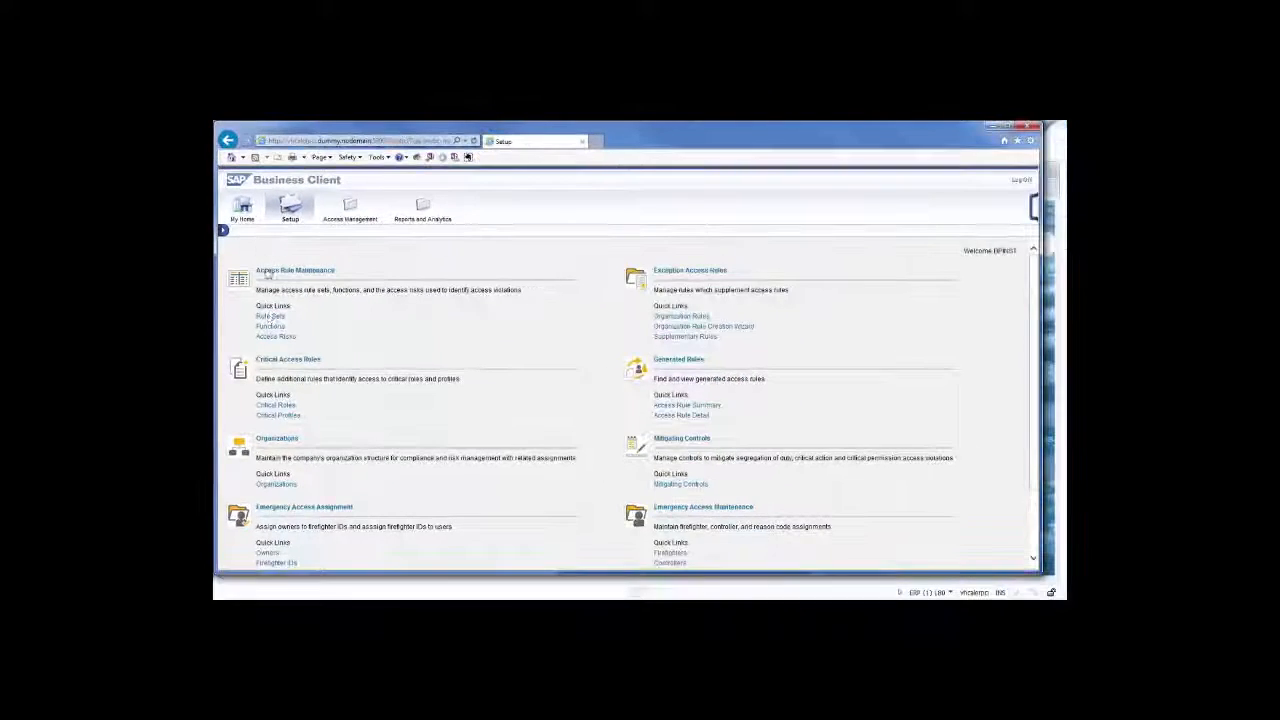
pyautogui.scroll(-3, 270, 495)
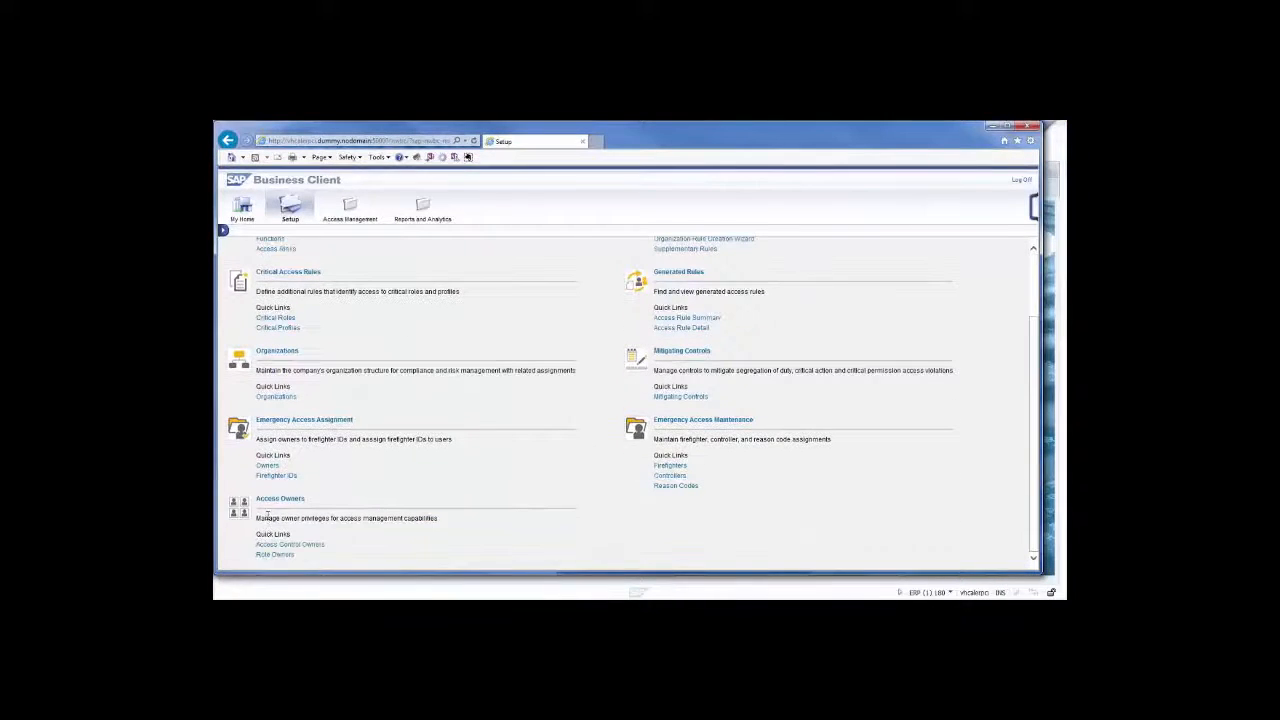
pyautogui.scroll(3, 680, 480)
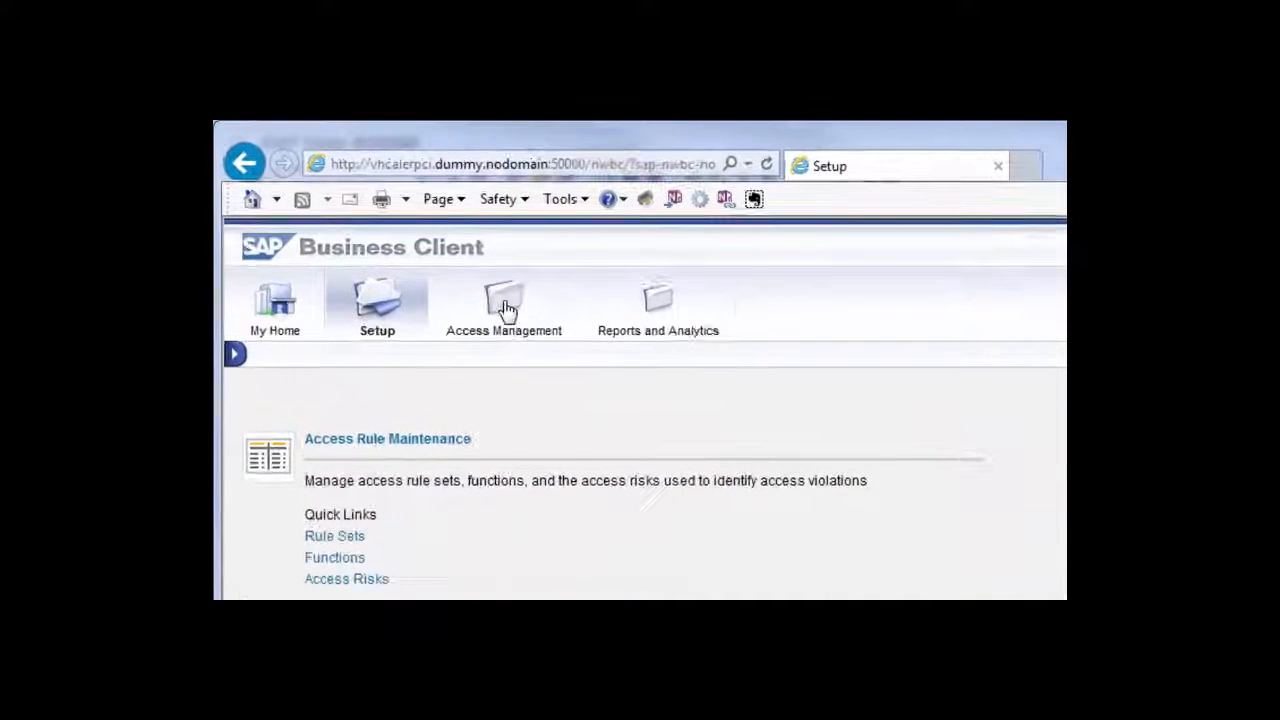
# Run a user-level access risk analysis in the foreground for users RDS* across all systems, and set the result type to Permission Level.
pyautogui.click(507, 309)
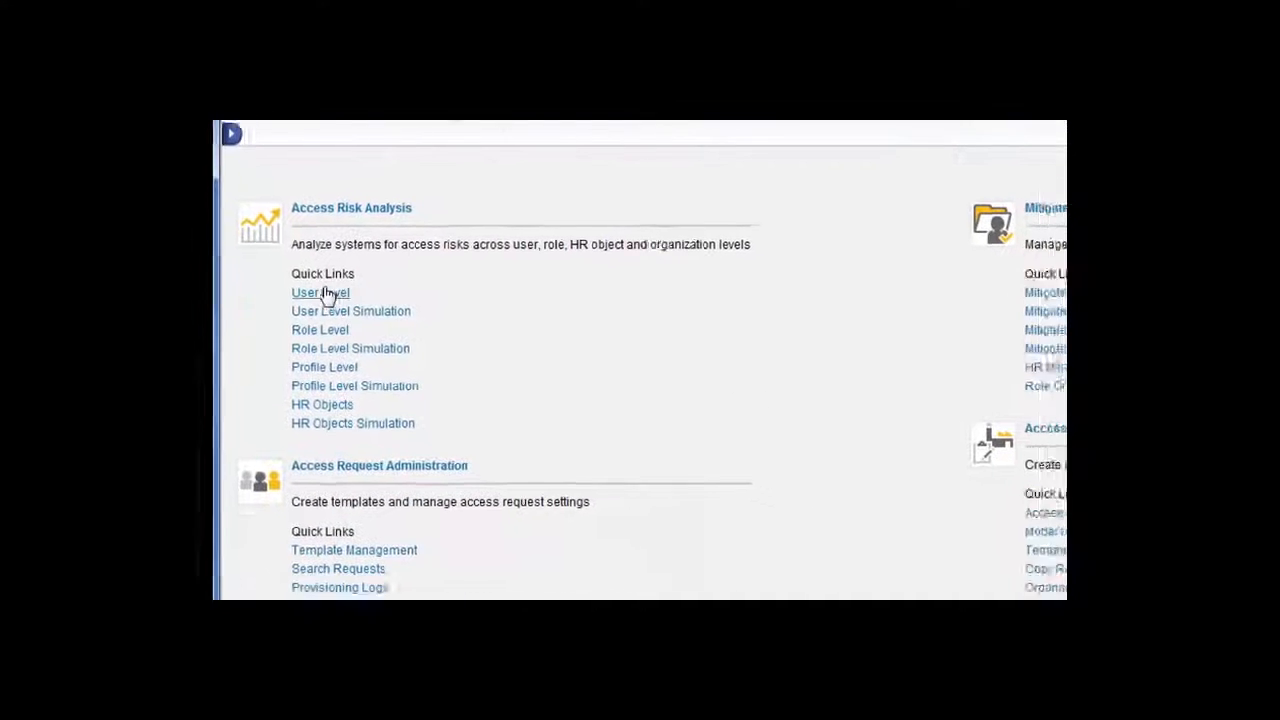
pyautogui.click(325, 292)
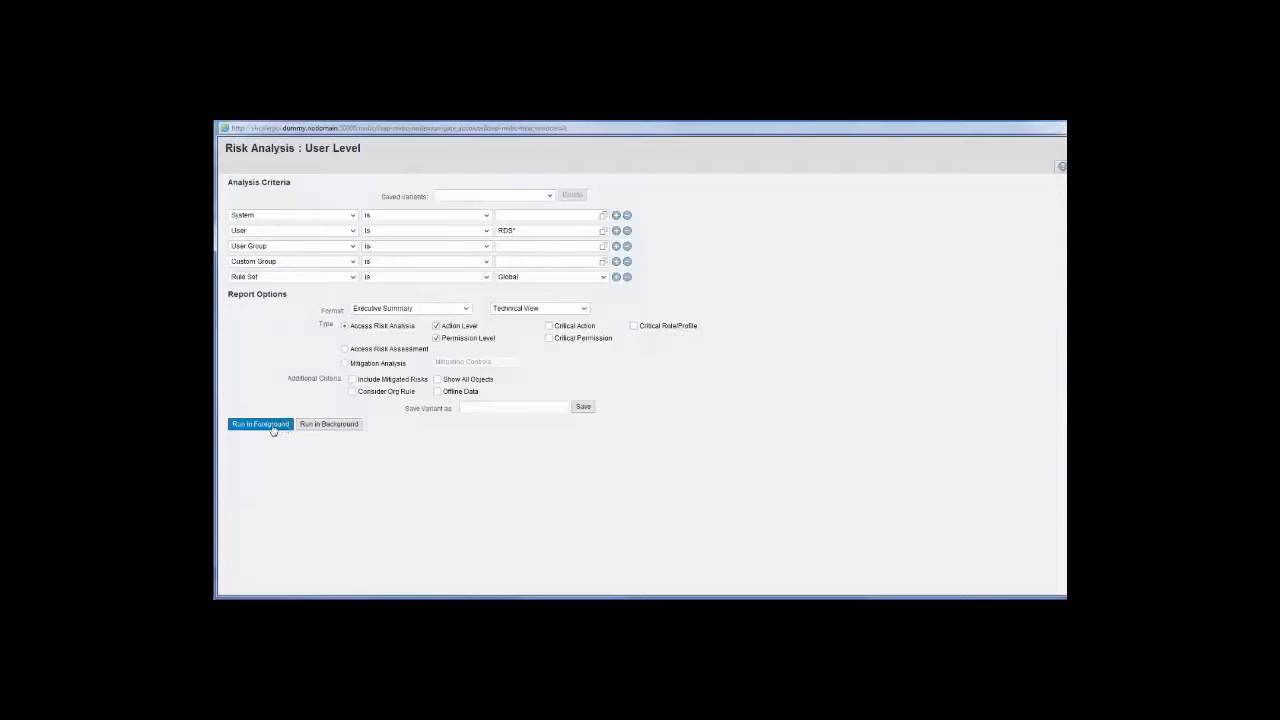
pyautogui.click(261, 424)
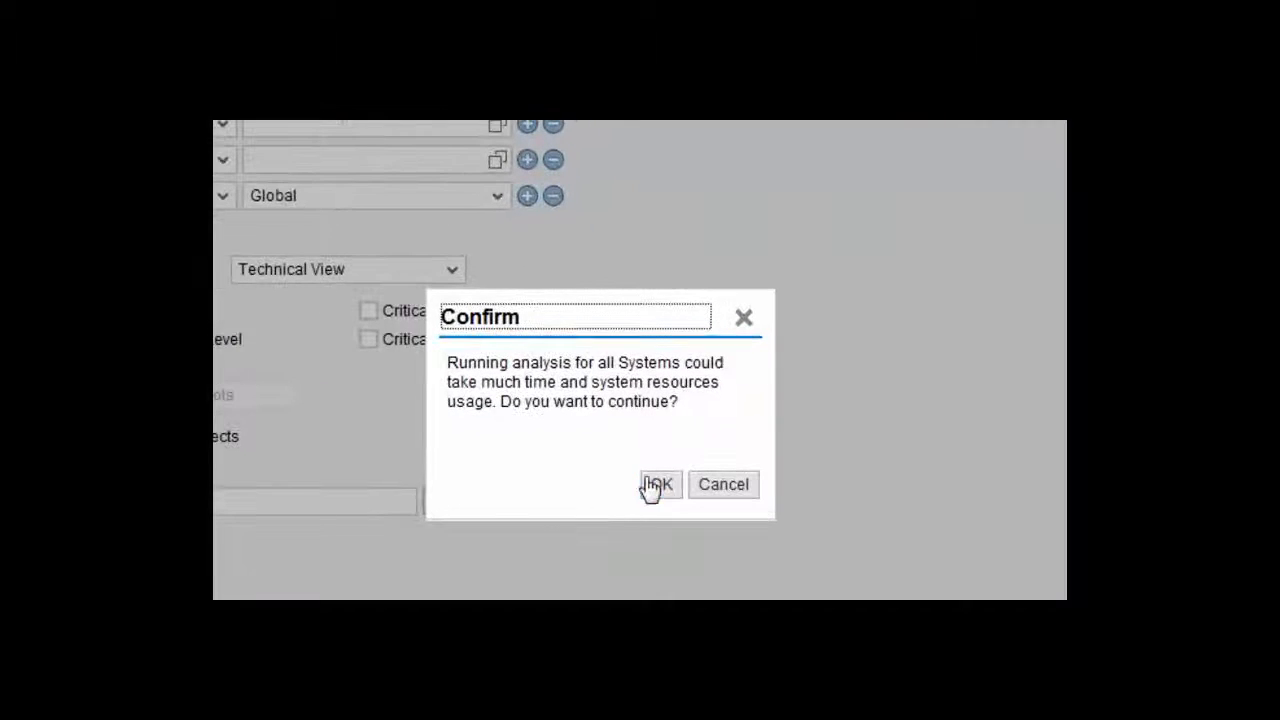
pyautogui.click(652, 486)
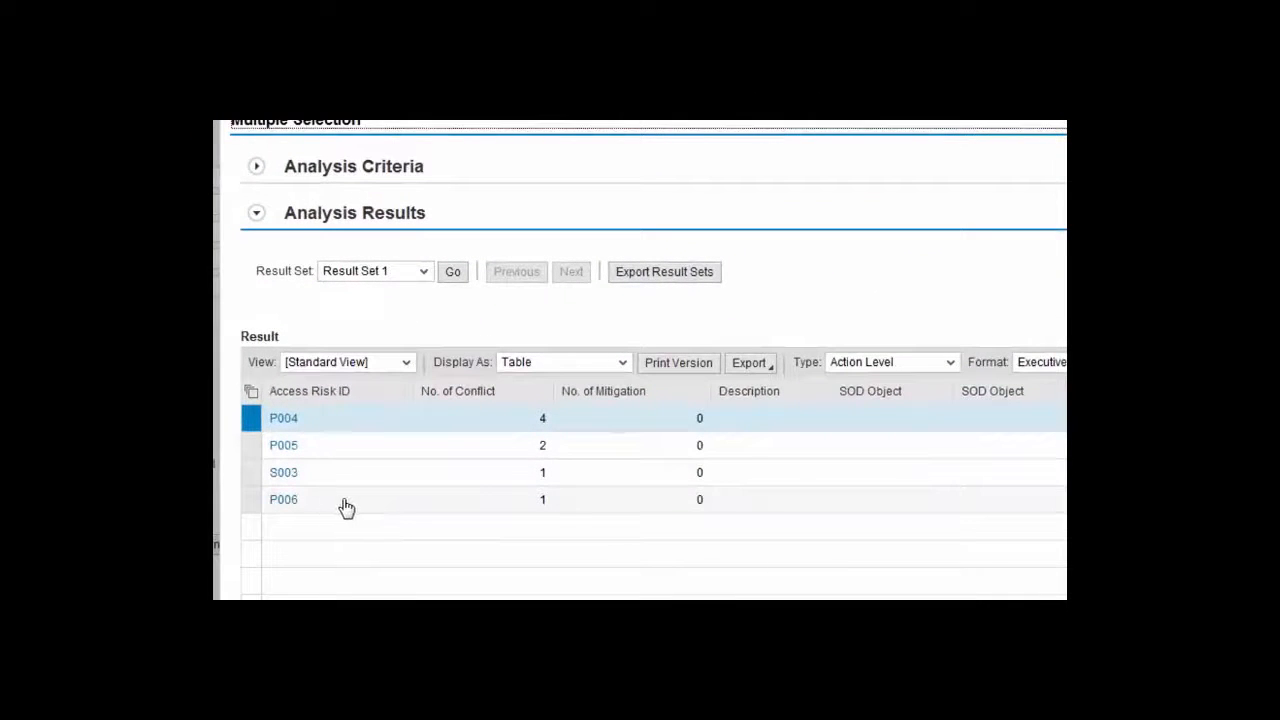
pyautogui.click(949, 364)
pyautogui.click(908, 406)
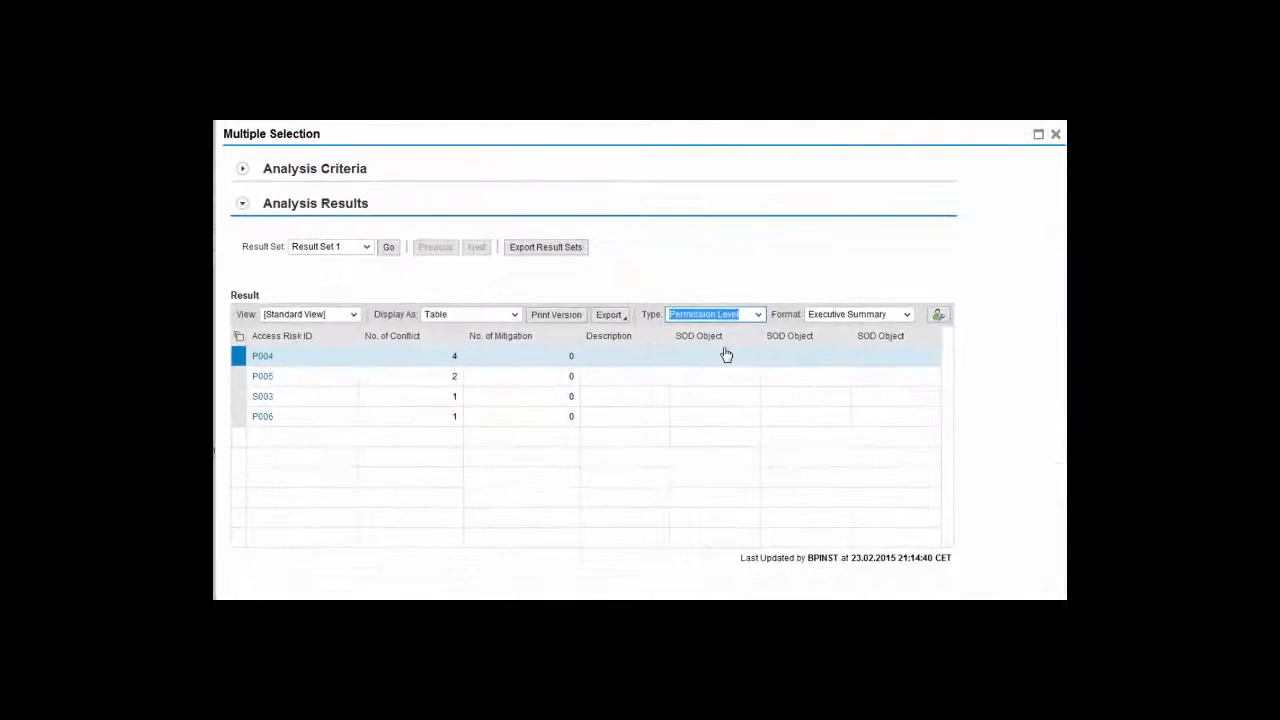
# Examine the description of access risk P004 from the analysis results and open its function PR02, Maintain Purchase Order.
pyautogui.click(270, 379)
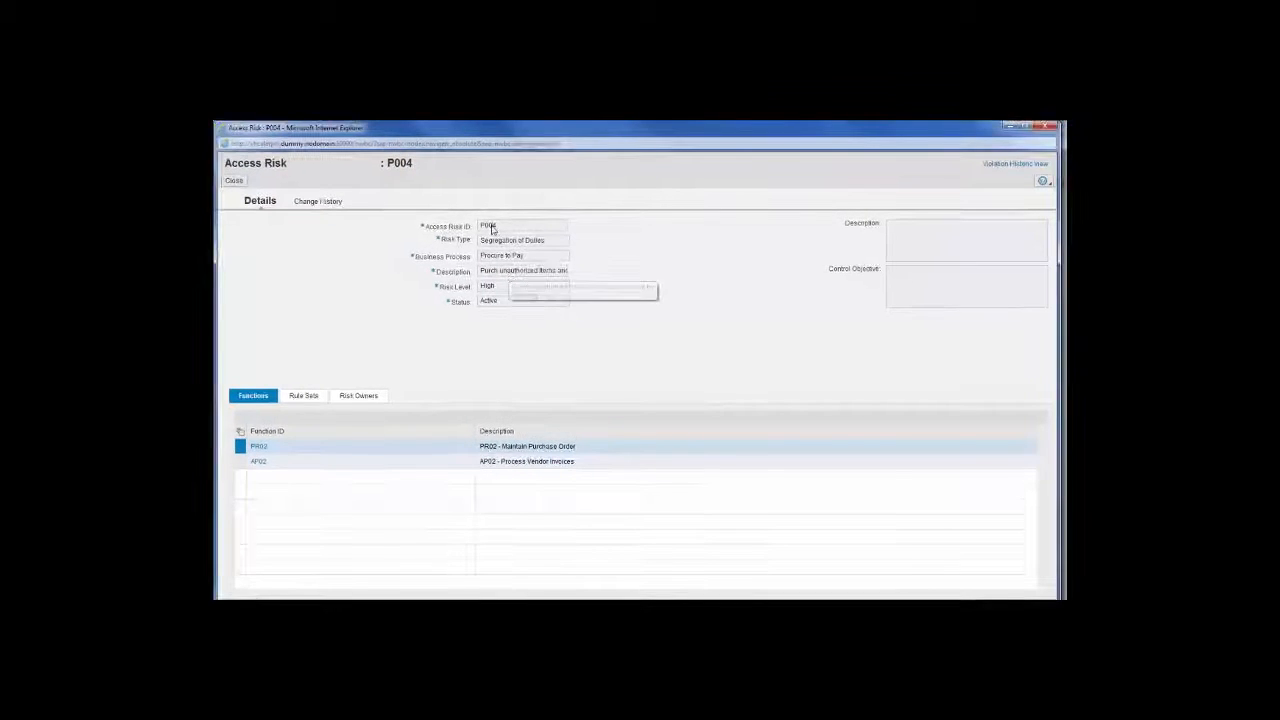
pyautogui.moveTo(508, 350); pyautogui.dragTo(676, 363)
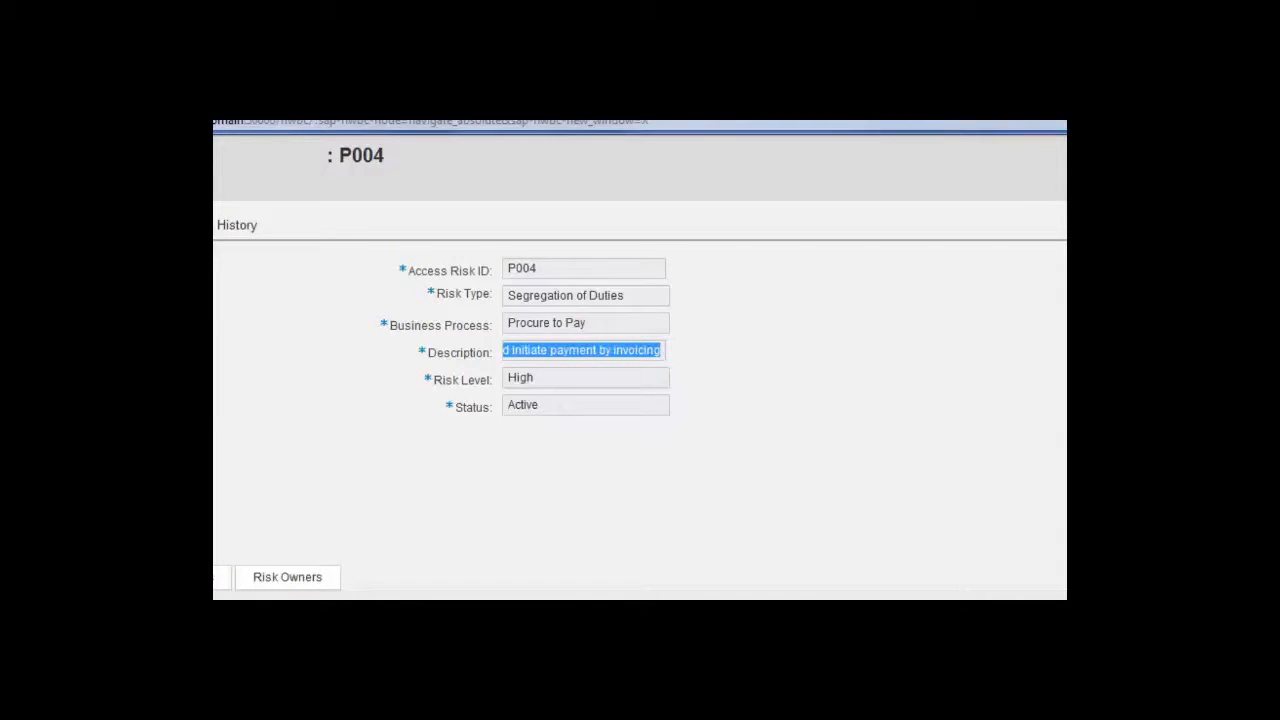
pyautogui.click(257, 455)
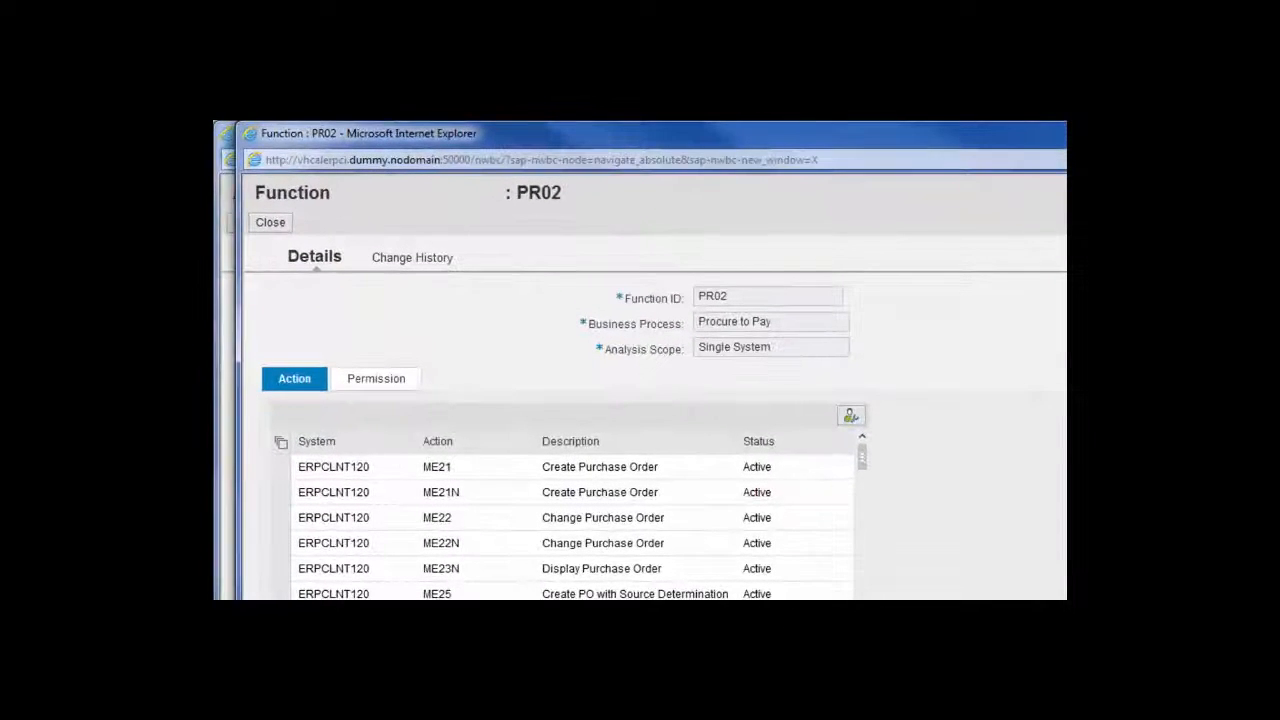
# Examine the permissions of function PR02.
pyautogui.click(378, 380)
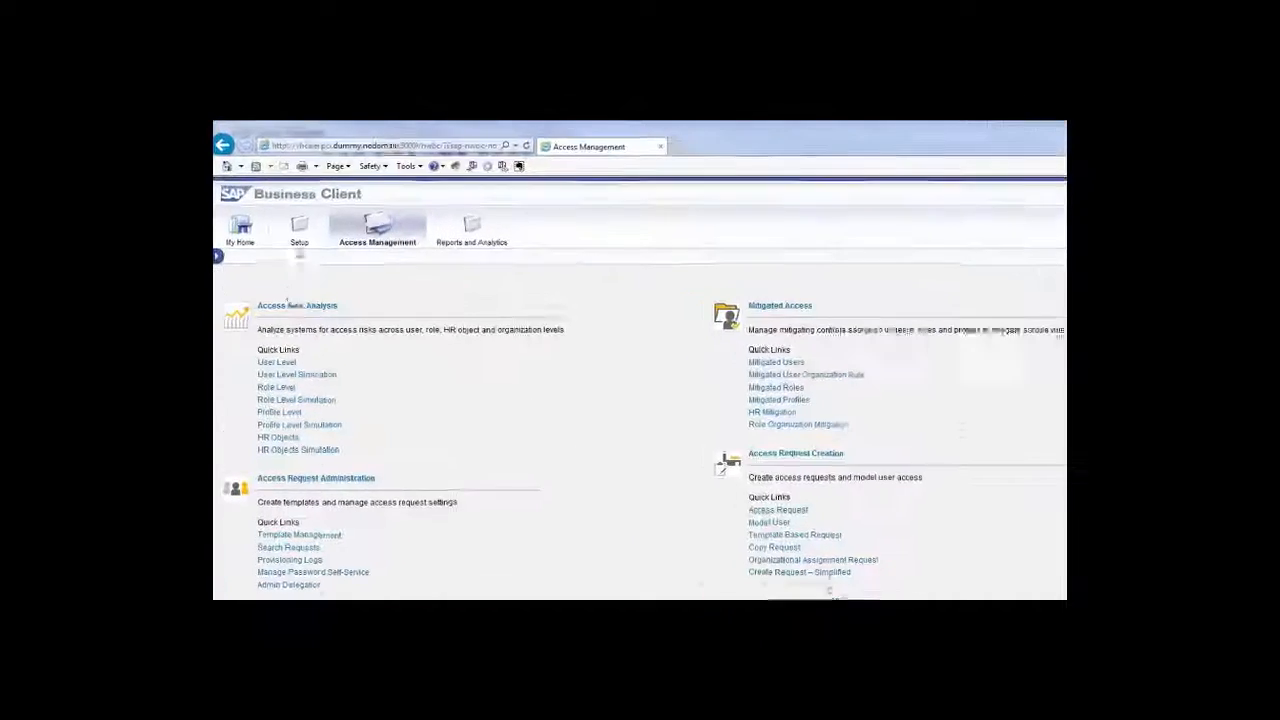
# Drill down into the Finance process from the Risk Violations dashboard and export its access risk list to Microsoft Excel.
pyautogui.click(468, 228)
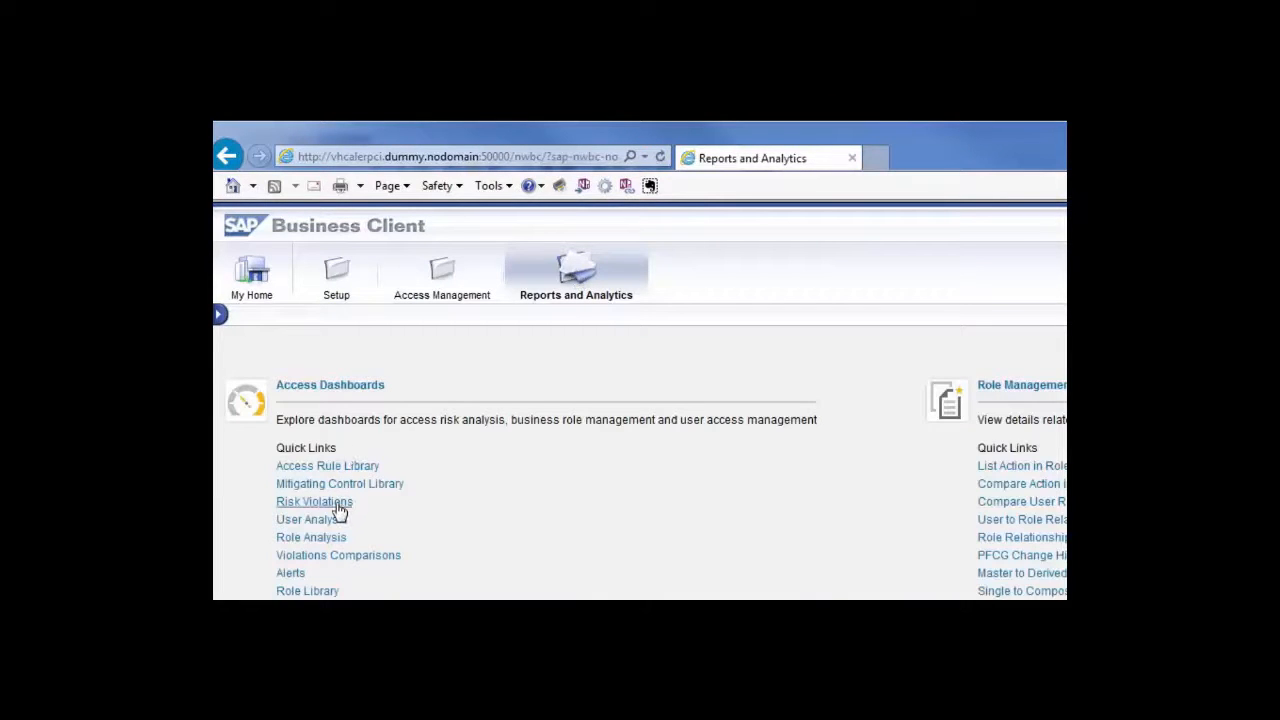
pyautogui.click(314, 502)
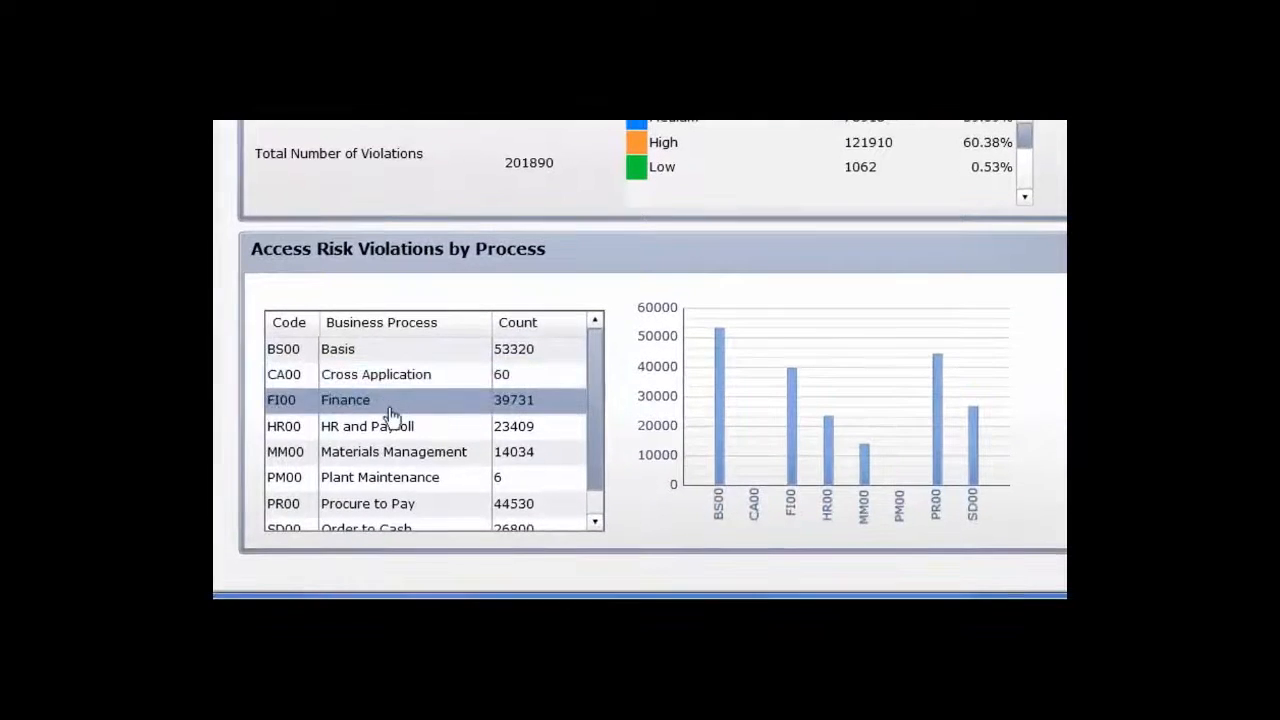
pyautogui.click(348, 407)
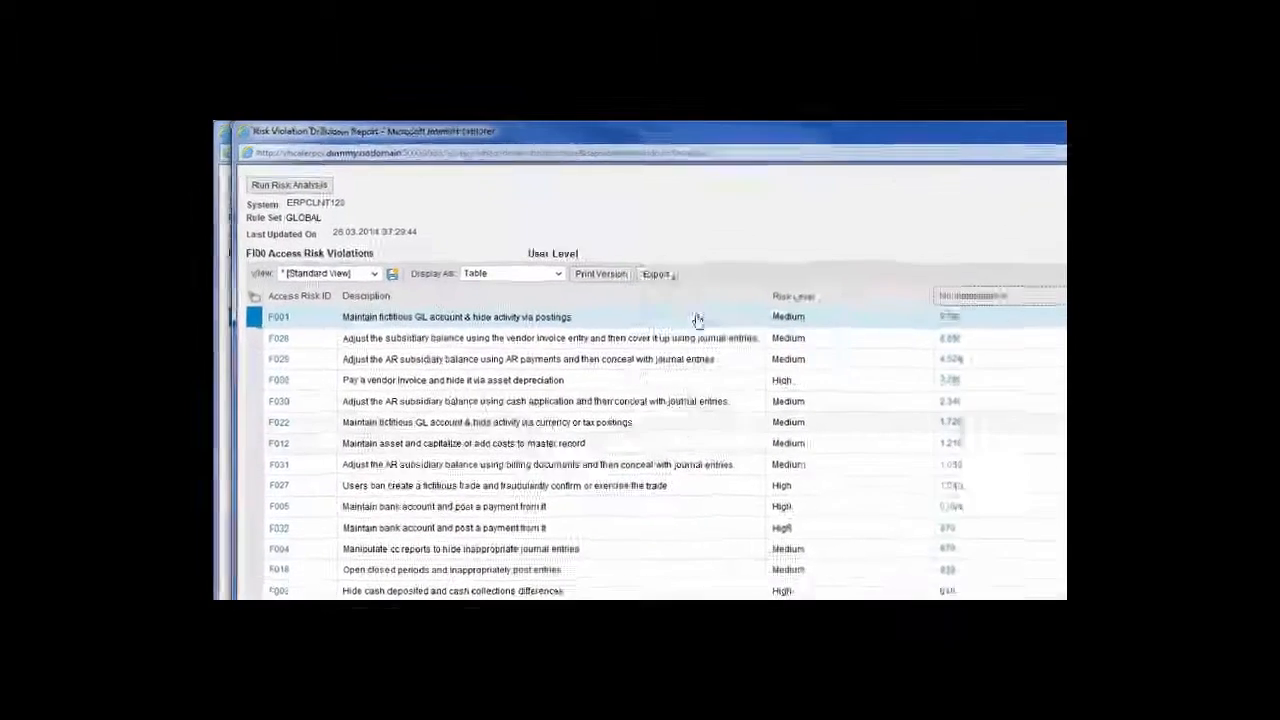
pyautogui.click(653, 276)
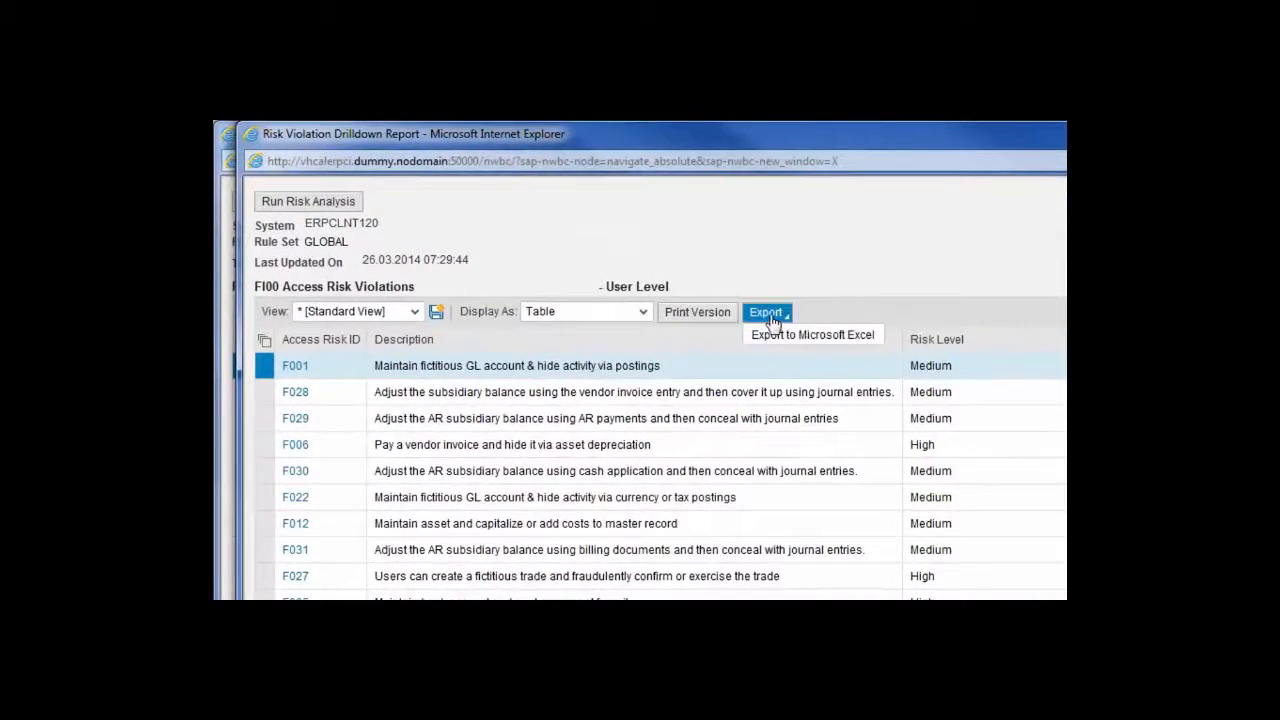
pyautogui.click(790, 335)
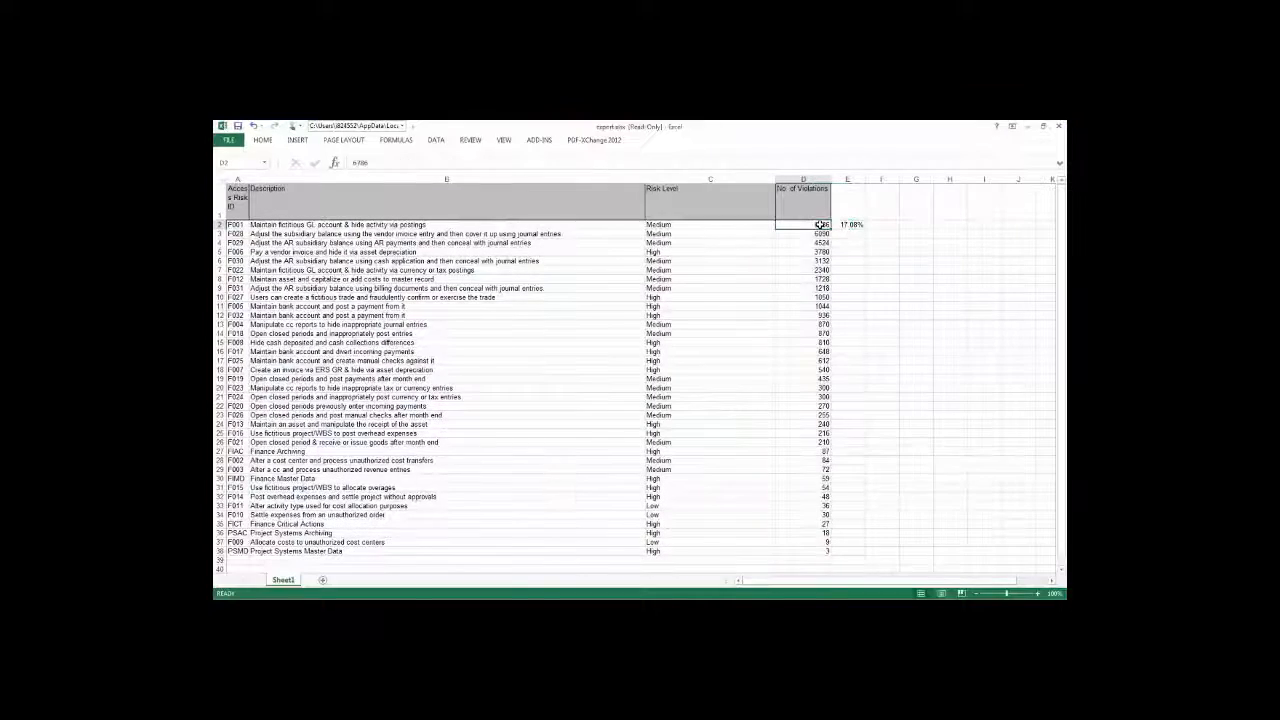
# Fill the cumulative percentage formula in E2 down to E38 beside the violation counts, and select rows 2 to 10.
pyautogui.hotkey('ctrl', 'Down')
pyautogui.press('Right')
pyautogui.hotkey('ctrl', 'shift', 'Up')
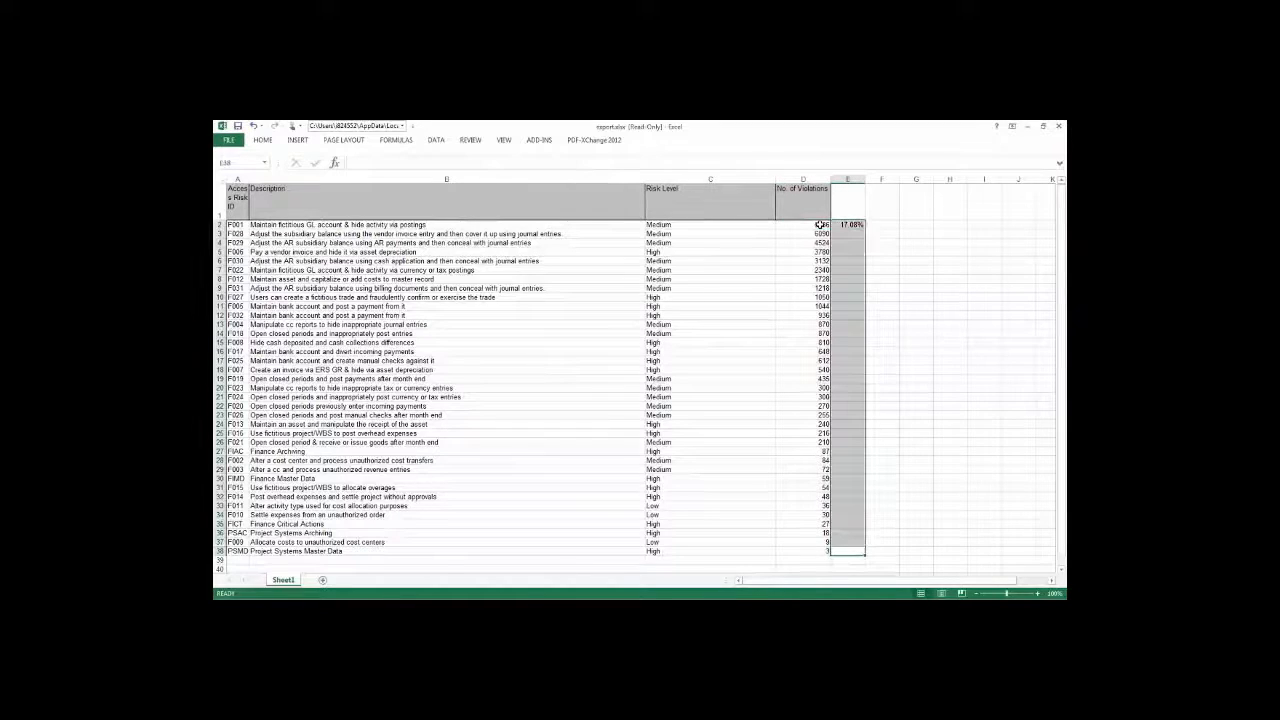
pyautogui.hotkey('ctrl', 'd')
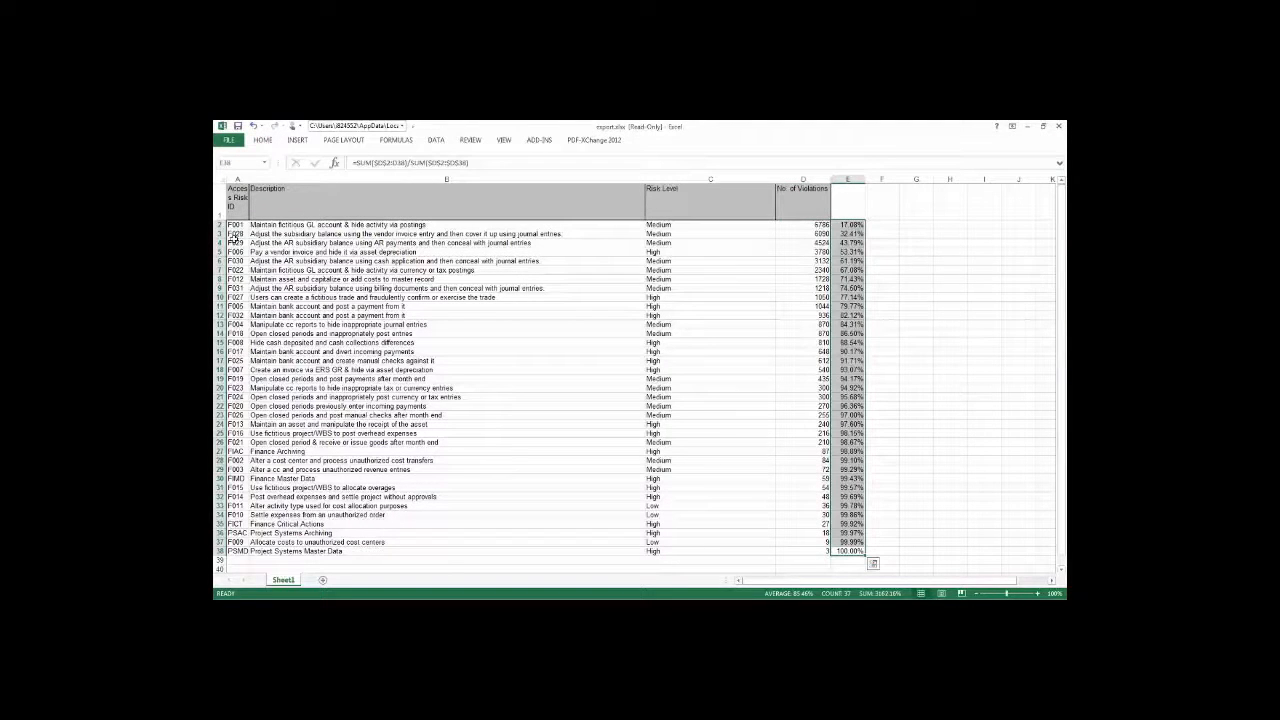
pyautogui.moveTo(219, 297); pyautogui.dragTo(221, 225)
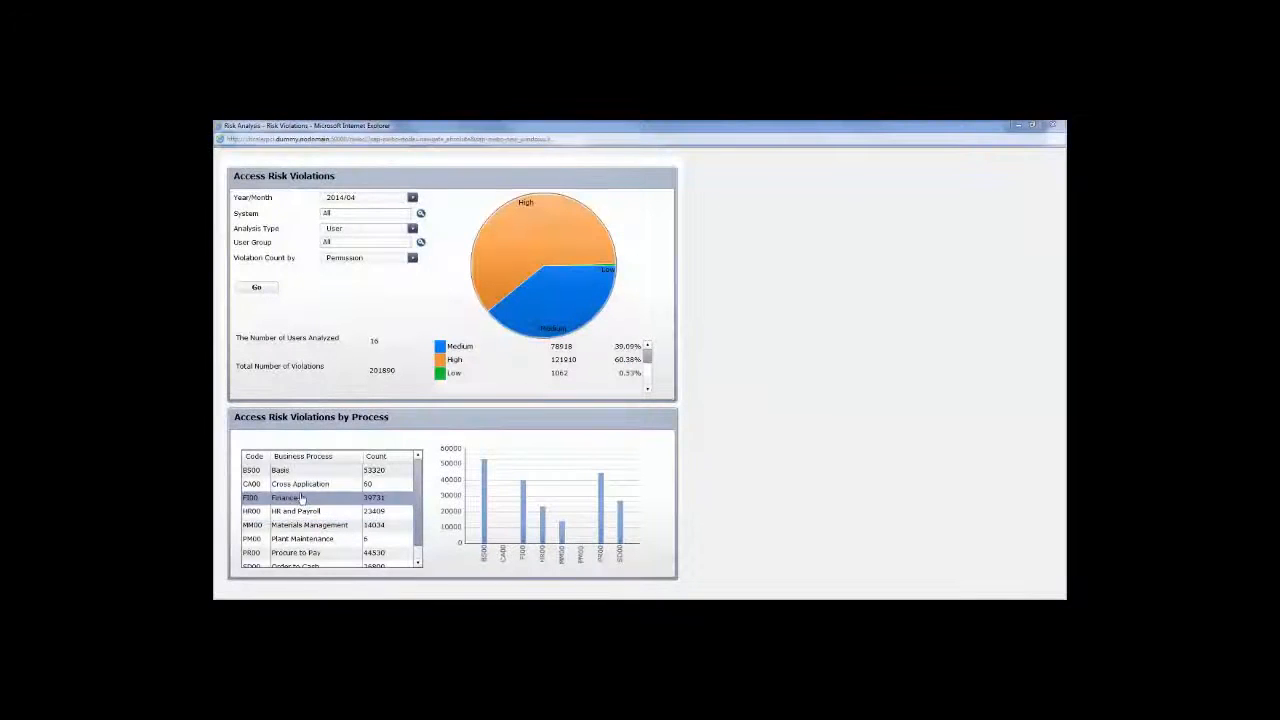
# Return to the Risk Violations dashboard and run a foreground risk analysis with offline data for the Finance process on ERPCLNT120.
pyautogui.click(301, 498)
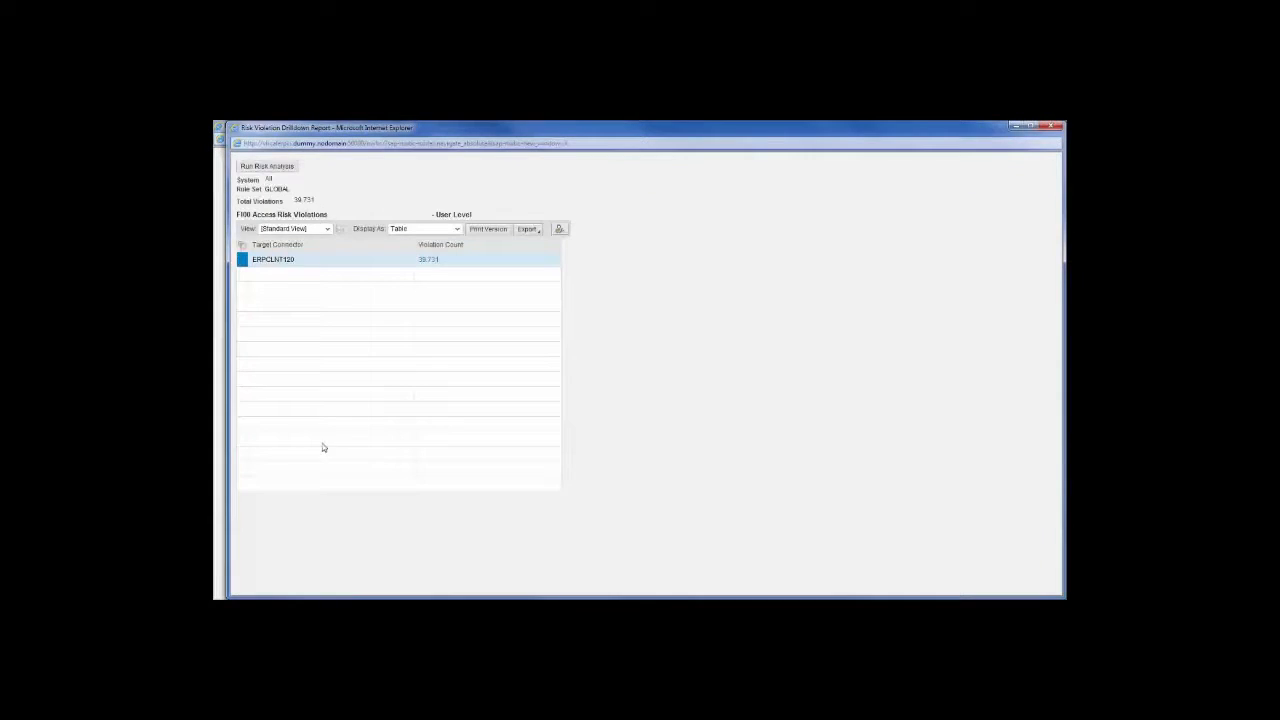
pyautogui.click(271, 167)
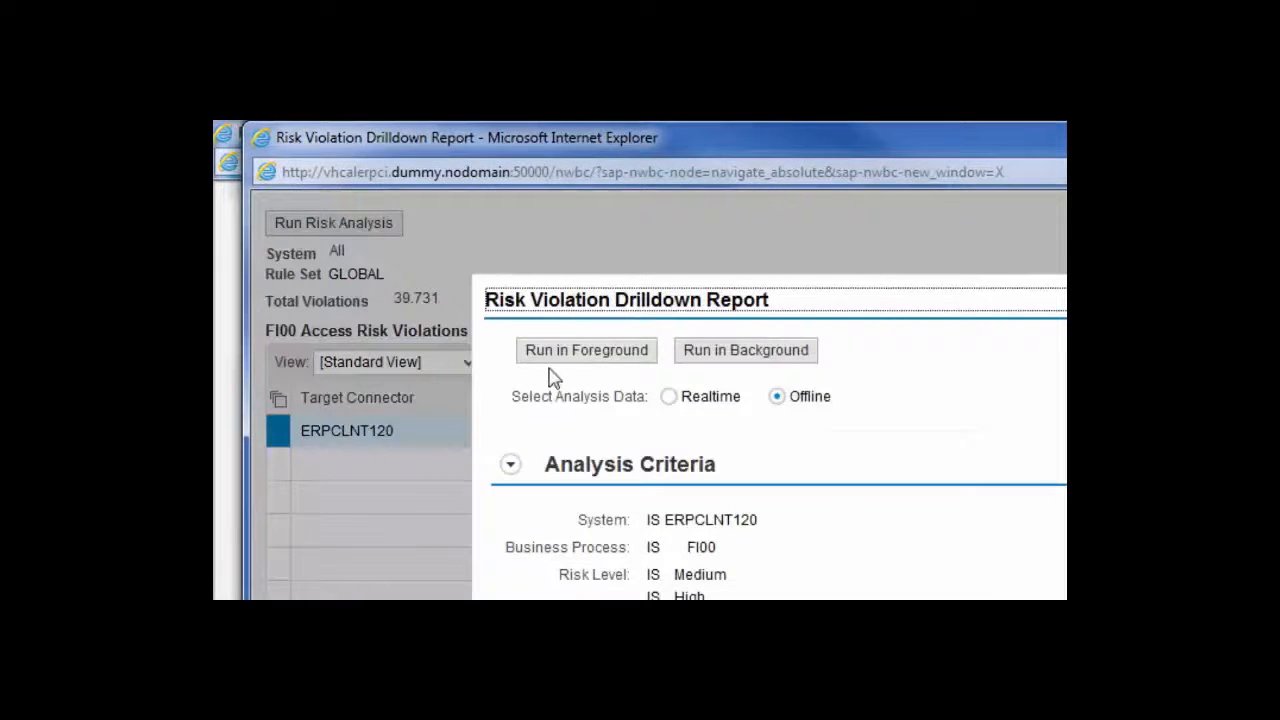
pyautogui.click(558, 360)
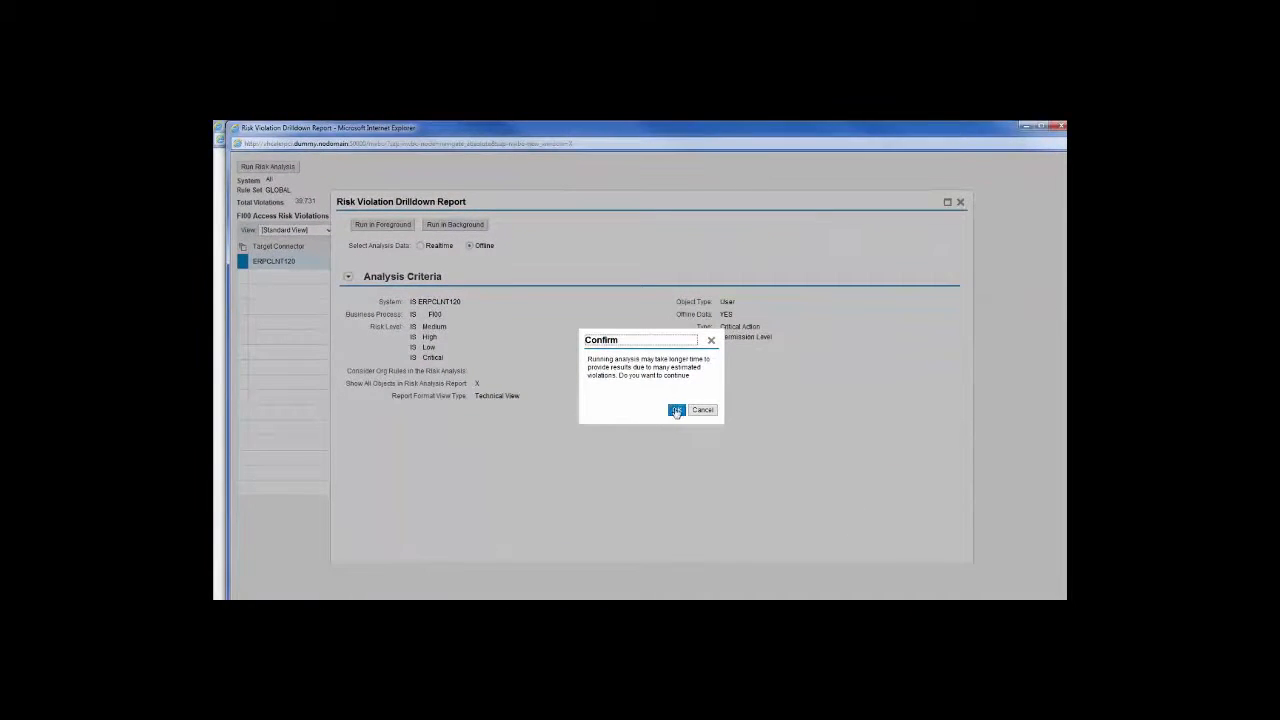
pyautogui.click(676, 411)
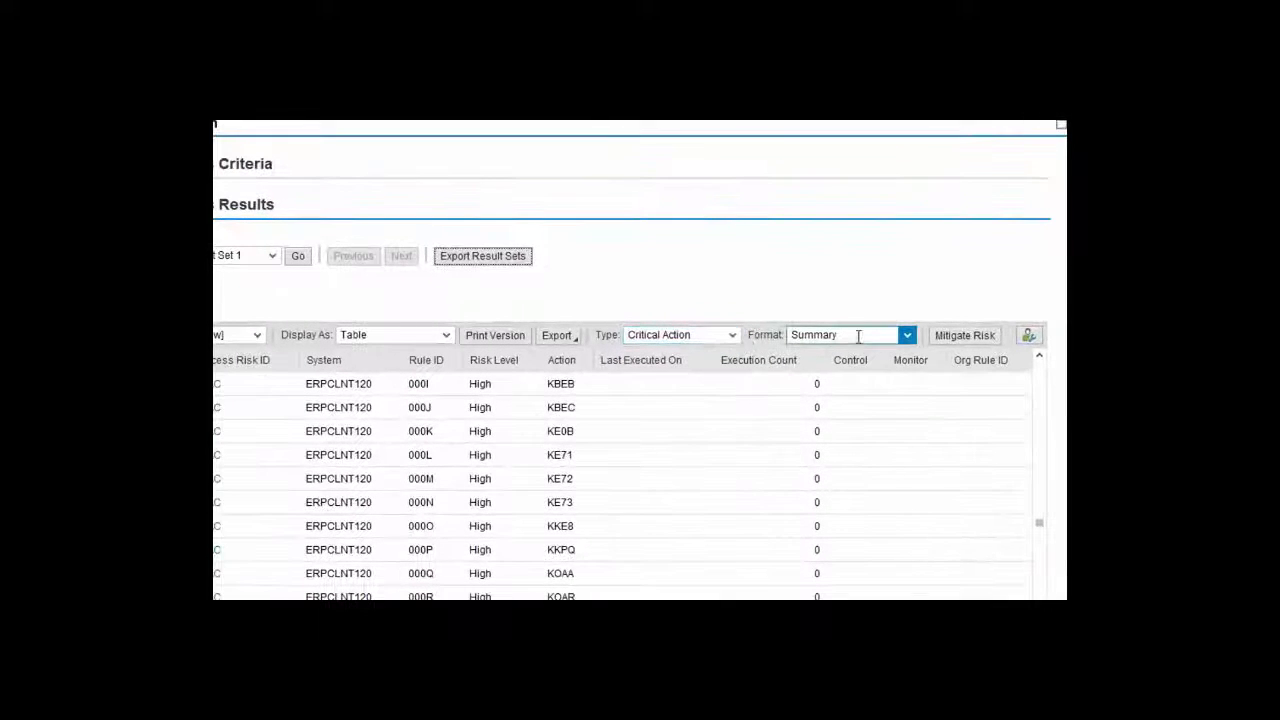
# Set the critical action results to the Detail format and export Result Set 1.
pyautogui.click(907, 336)
pyautogui.click(835, 370)
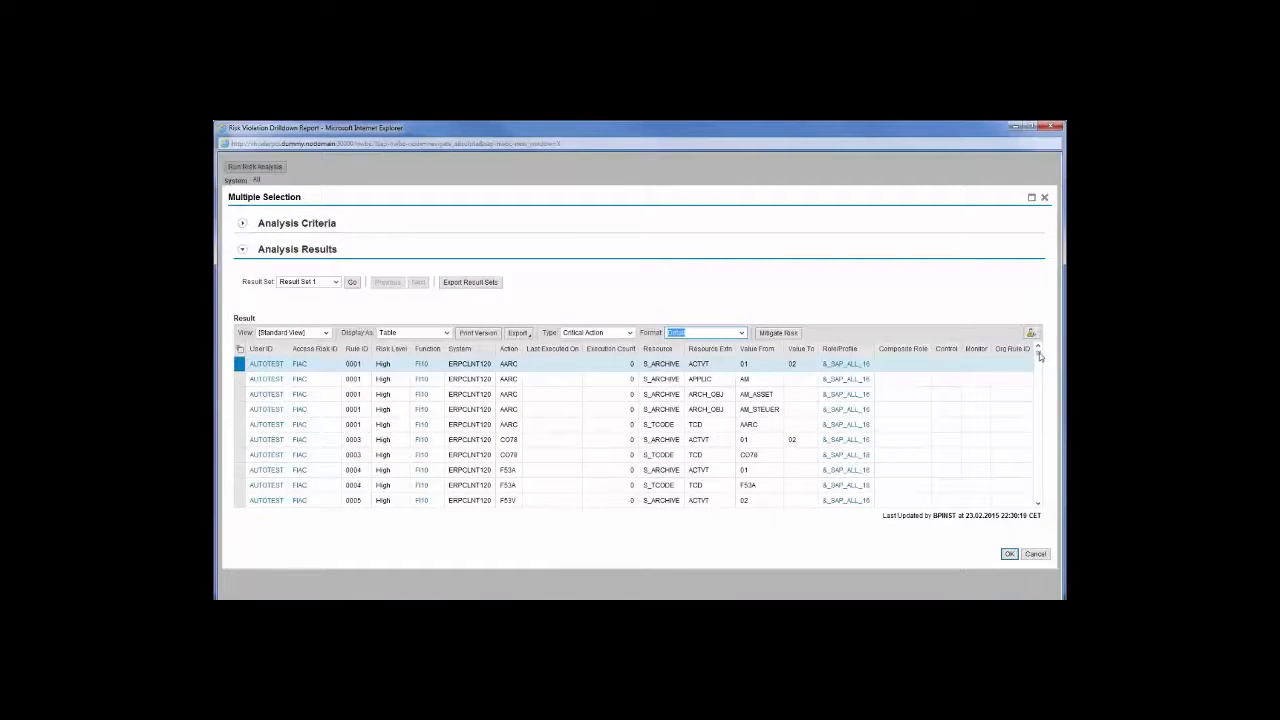
pyautogui.moveTo(1039, 355)
pyautogui.mouseDown()
pyautogui.moveTo(1043, 500)
pyautogui.moveTo(1037, 345)
pyautogui.mouseUp()
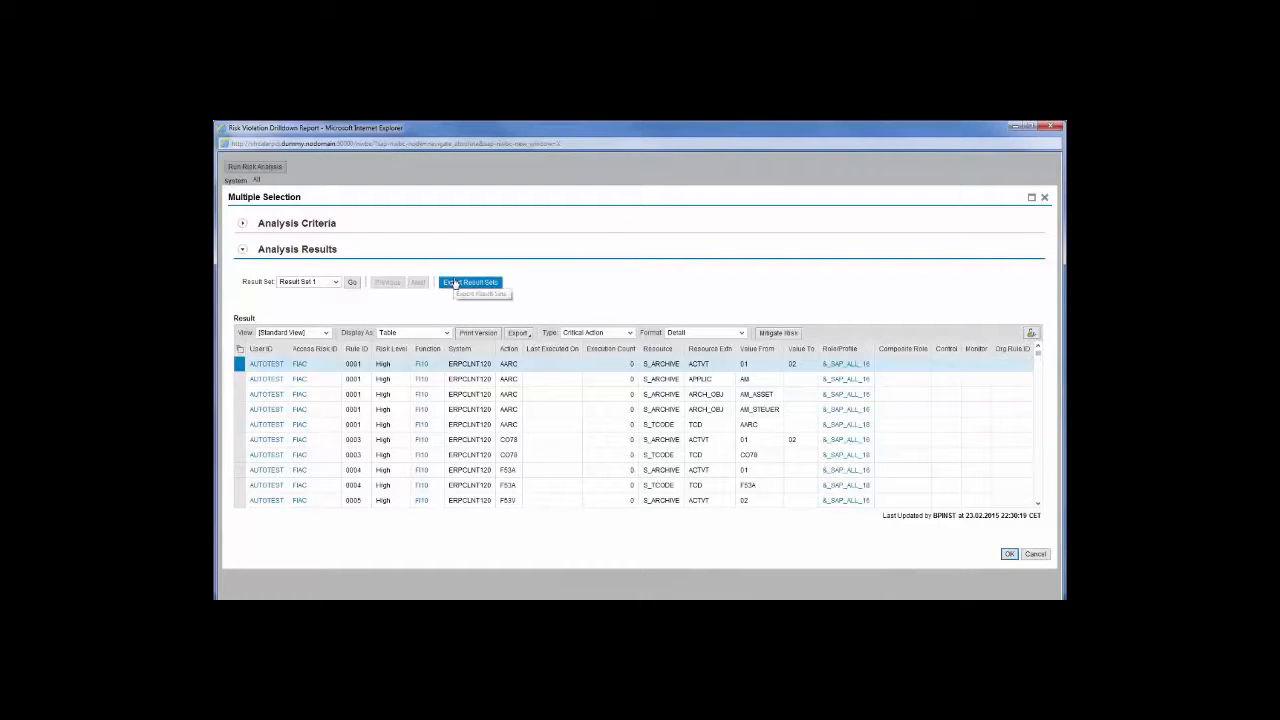
pyautogui.click(455, 285)
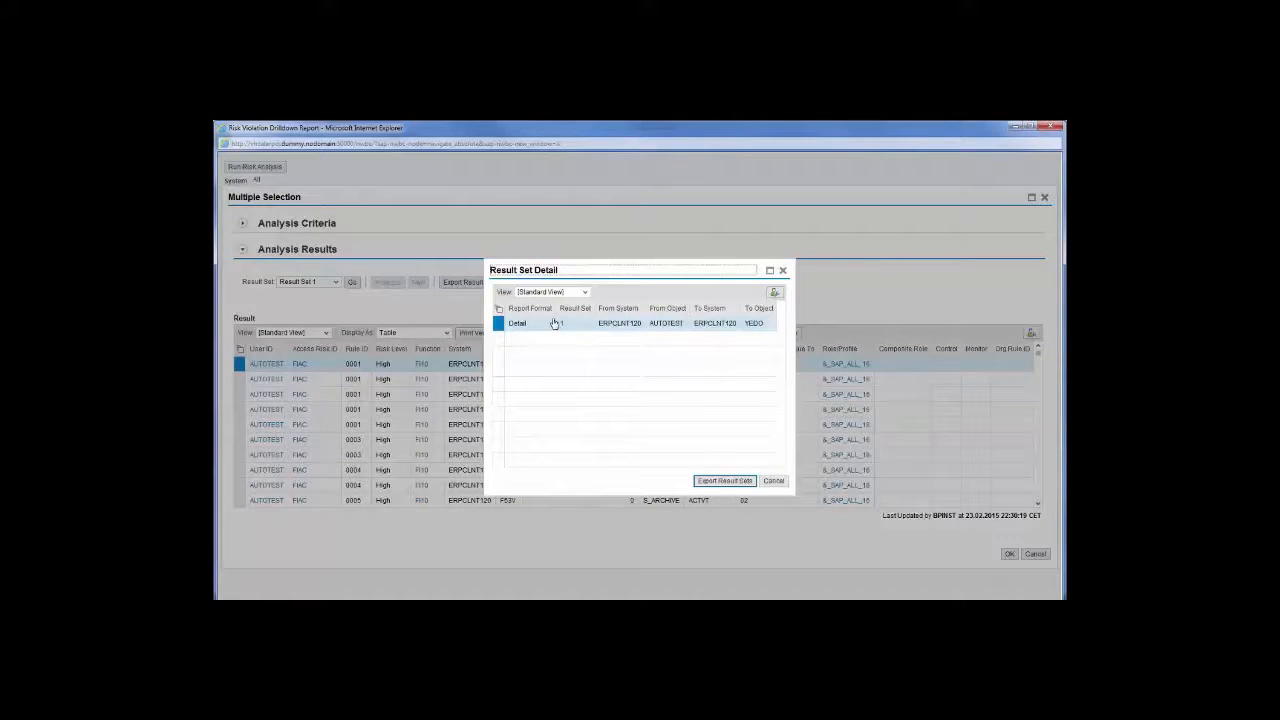
pyautogui.click(724, 480)
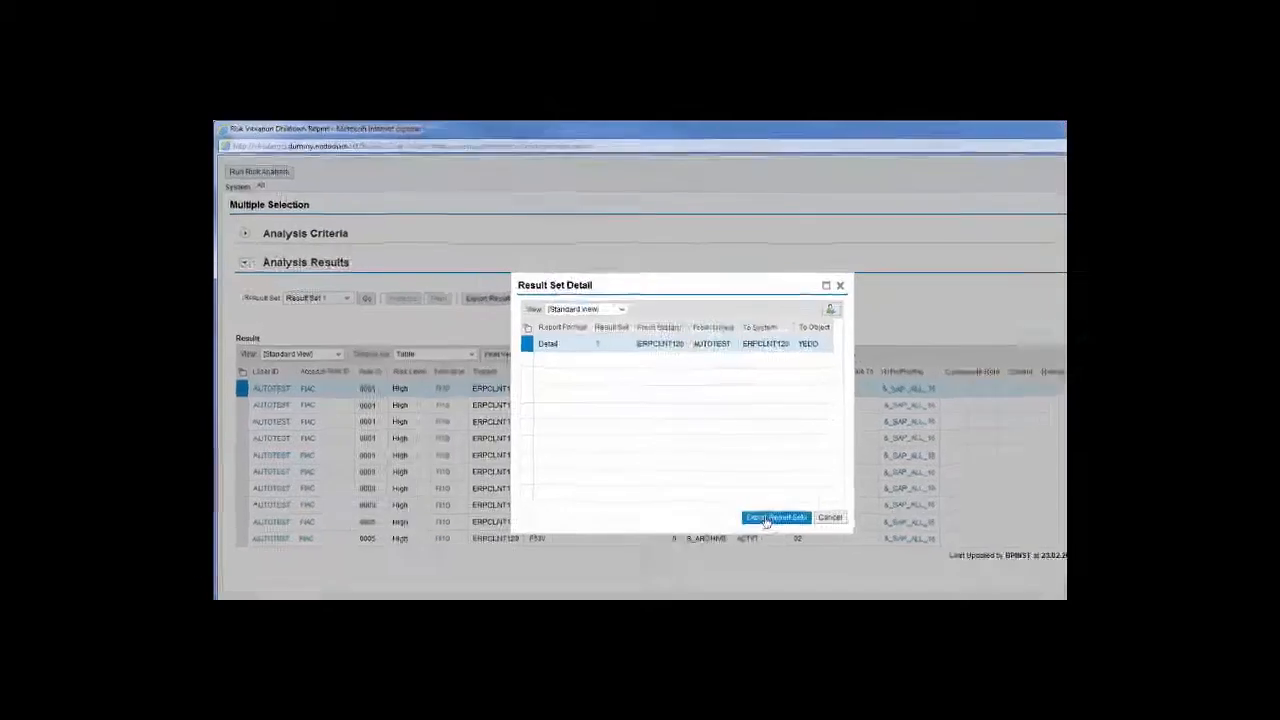